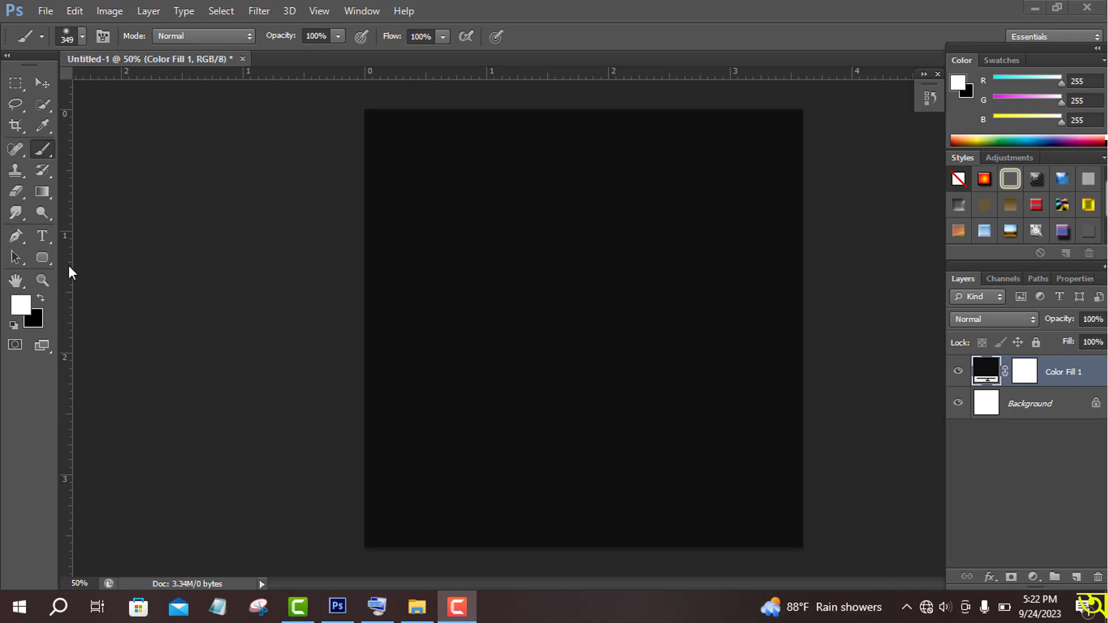
# Draw a vertical rounded rectangle about 62 by 236 px with a 50 px radius near the canvas centre, with white fill and no stroke.
pyautogui.moveTo(46, 259); pyautogui.dragTo(124, 274)
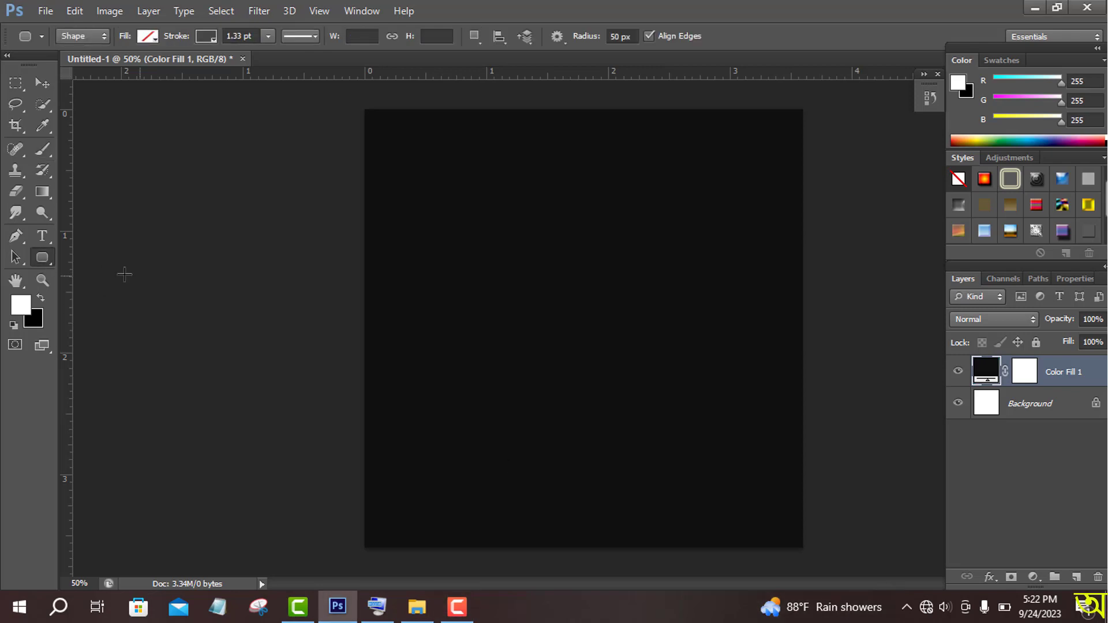
pyautogui.moveTo(580, 245); pyautogui.dragTo(605, 340)
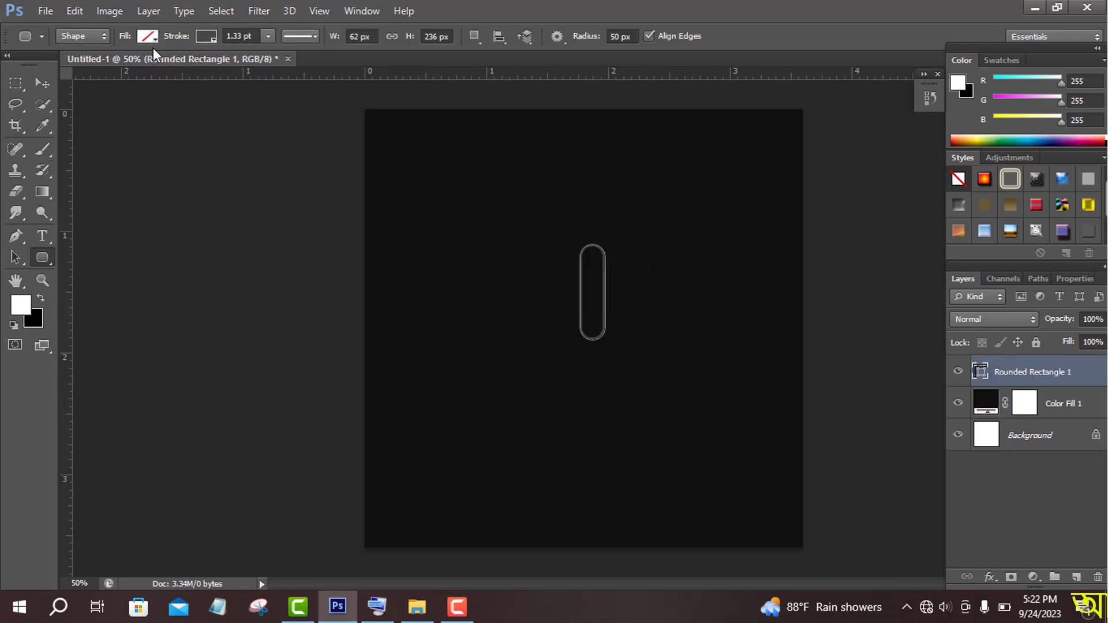
pyautogui.click(208, 36)
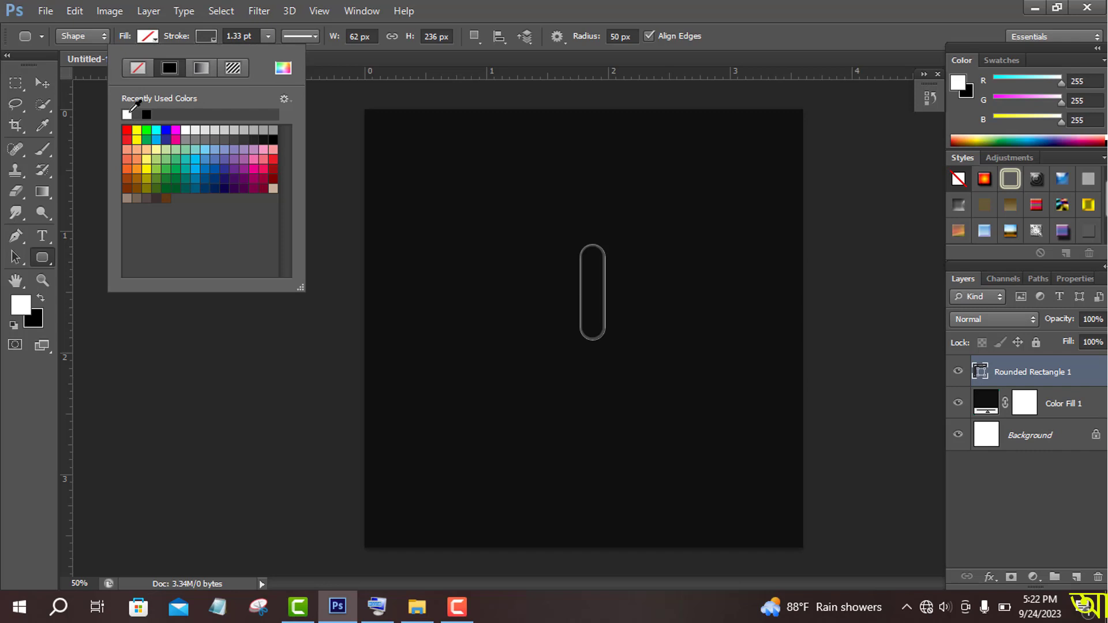
pyautogui.click(143, 64)
pyautogui.click(70, 113)
pyautogui.click(798, 46)
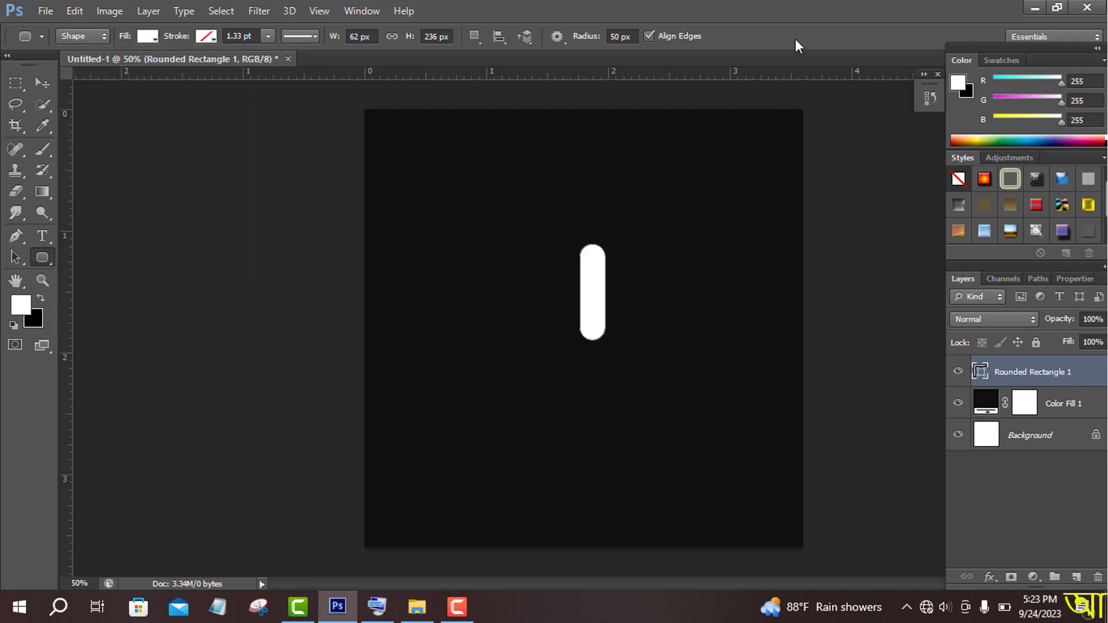
# Rasterize the rounded rectangle and apply the Wind filter with the Wind method, blowing from the left.
pyautogui.click(273, 13)
pyautogui.moveTo(305, 268)
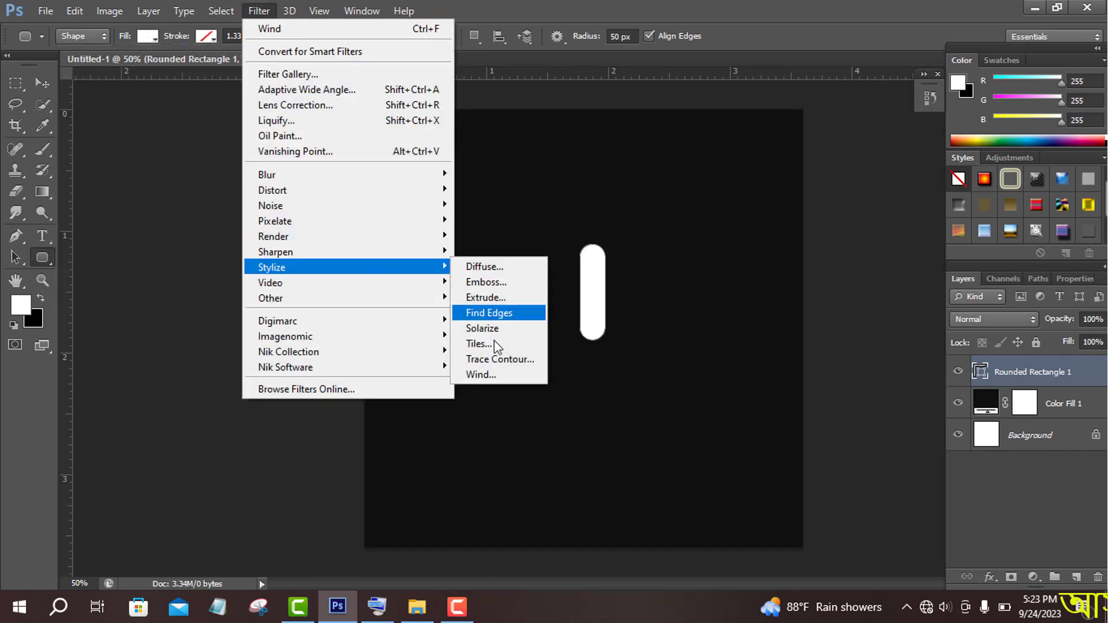
pyautogui.click(496, 375)
pyautogui.click(519, 239)
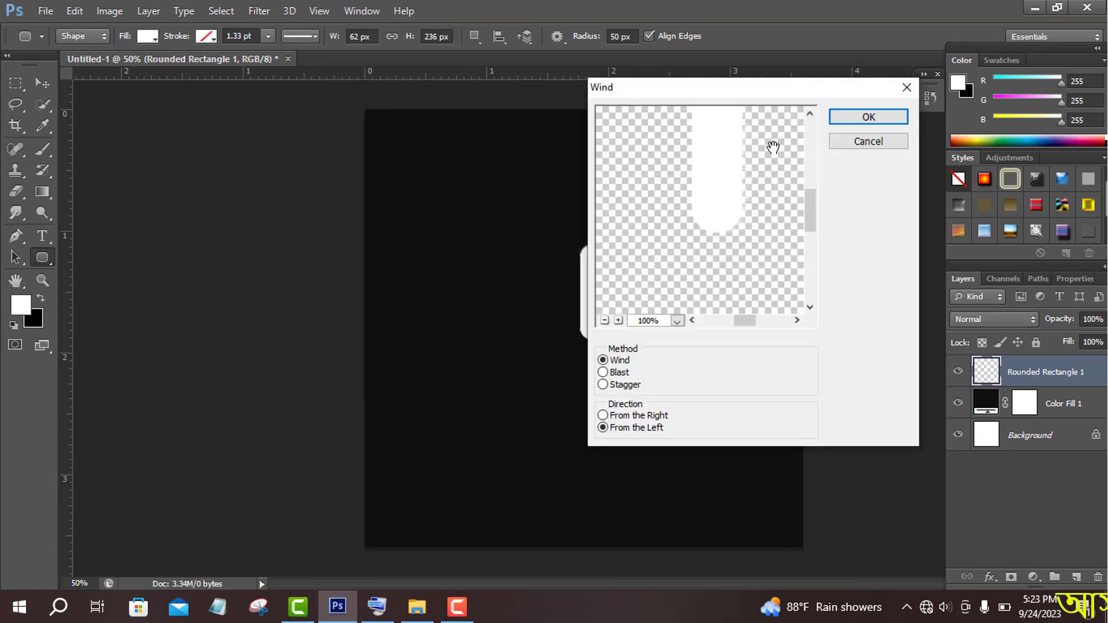
pyautogui.click(868, 118)
# Reapply the Wind filter to the rounded rectangle three more times to lengthen its streaks.
pyautogui.click(253, 10)
pyautogui.click(299, 30)
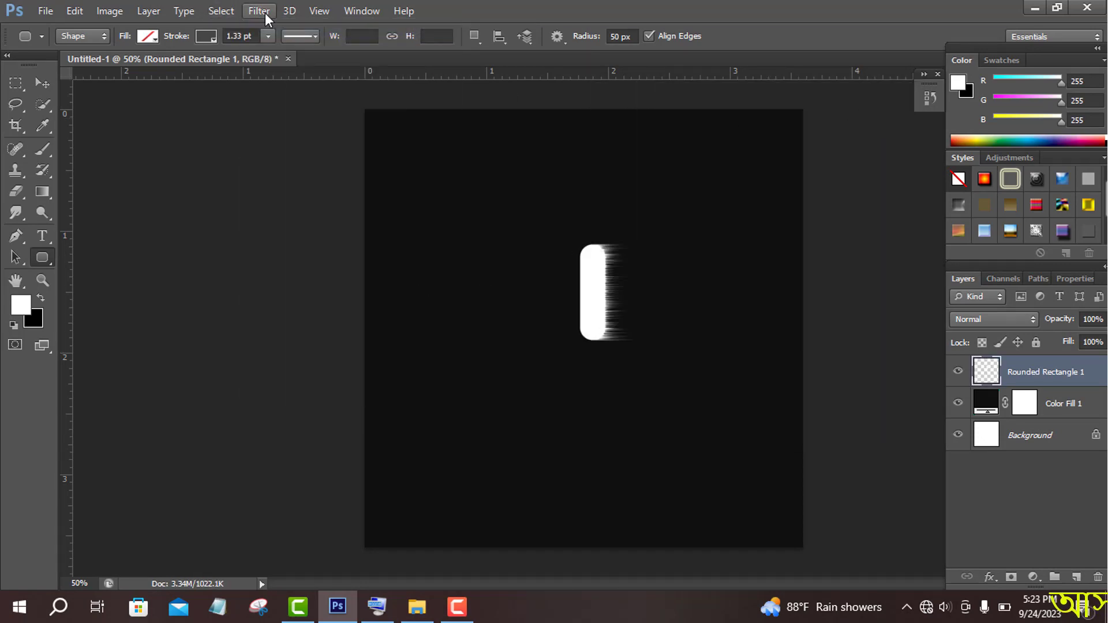
pyautogui.click(265, 13)
pyautogui.click(286, 32)
pyautogui.click(255, 12)
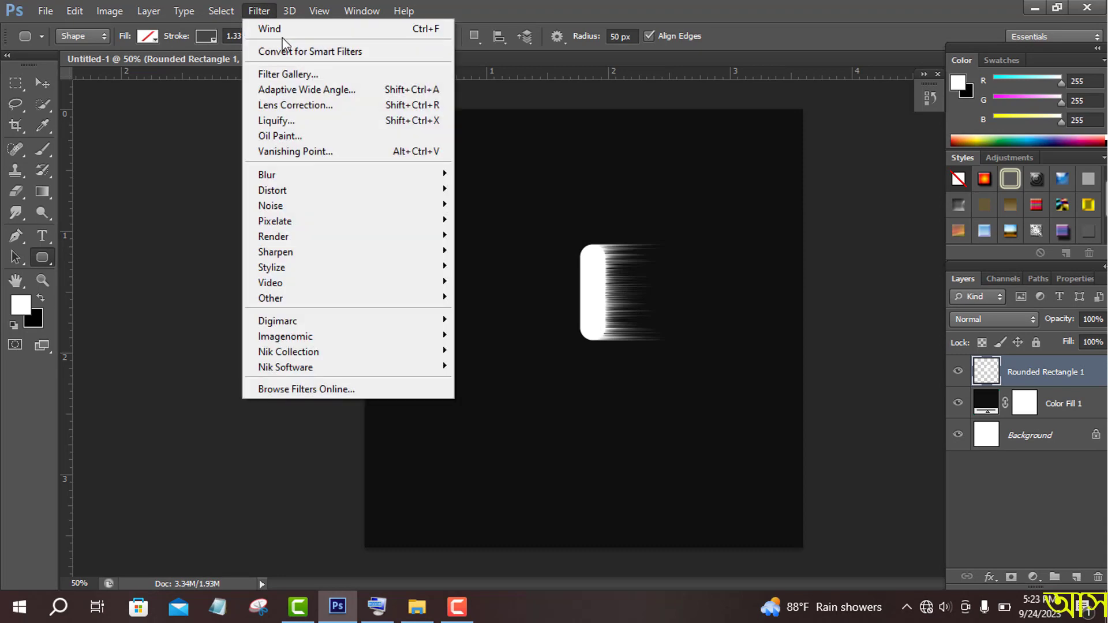
pyautogui.click(283, 29)
# Warp the streaked shape into a petal by pulling its lower corners to the opposite upper corners, and rotate it about 50° on the canvas's left half.
pyautogui.click(52, 87)
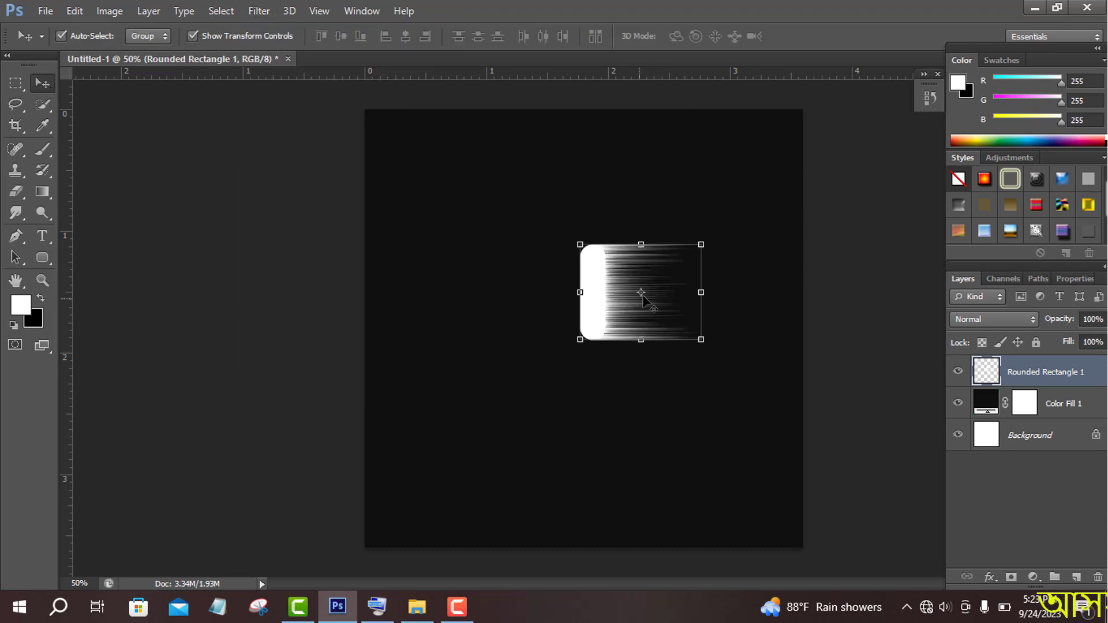
pyautogui.hotkey('ctrl', 't')
pyautogui.click(767, 36)
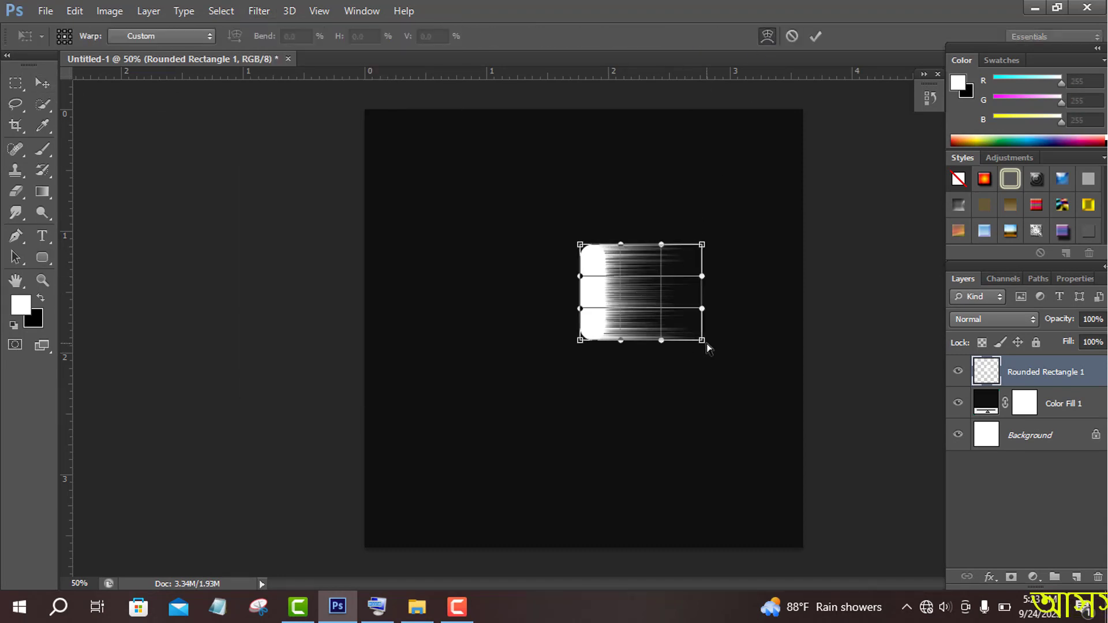
pyautogui.moveTo(579, 341)
pyautogui.mouseDown()
pyautogui.moveTo(612, 276)
pyautogui.moveTo(702, 245)
pyautogui.mouseUp()
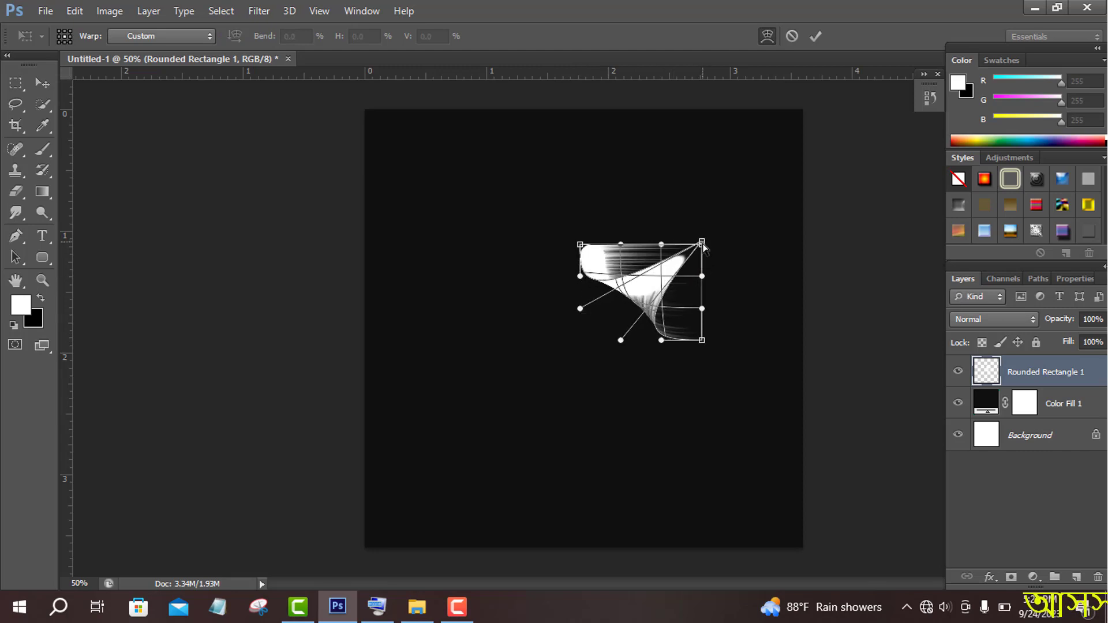
pyautogui.moveTo(701, 344); pyautogui.dragTo(624, 203)
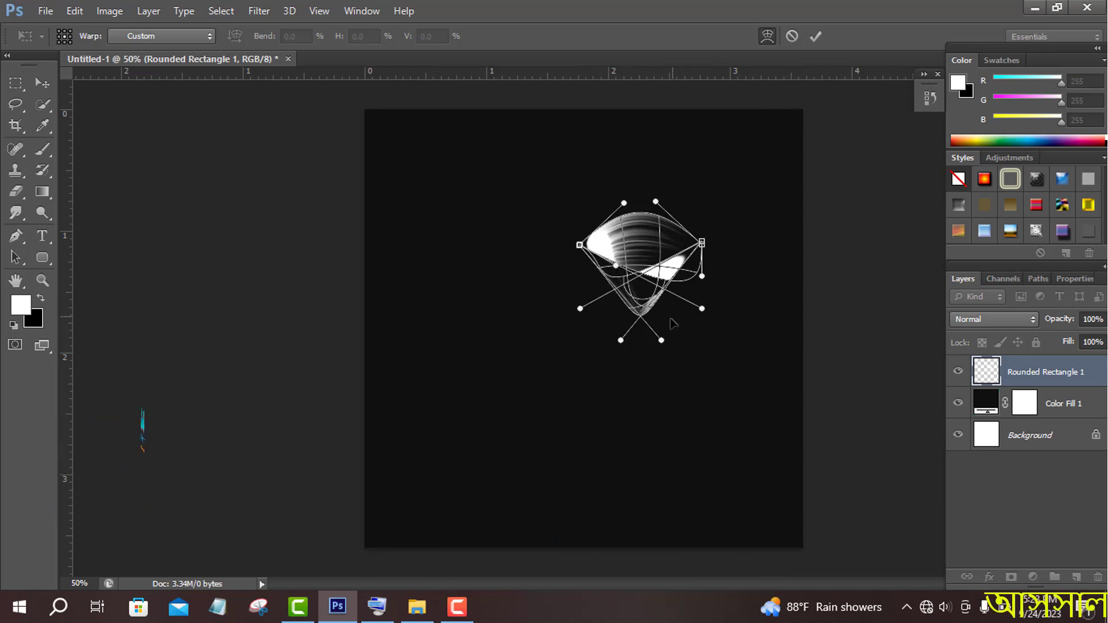
pyautogui.moveTo(661, 339); pyautogui.dragTo(651, 304)
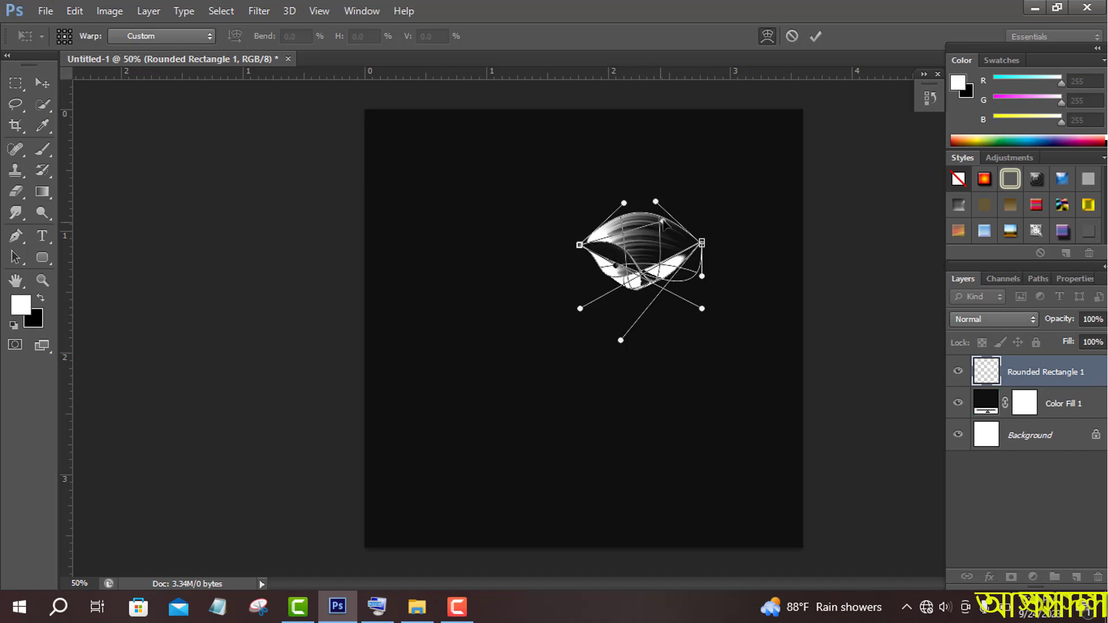
pyautogui.click(810, 37)
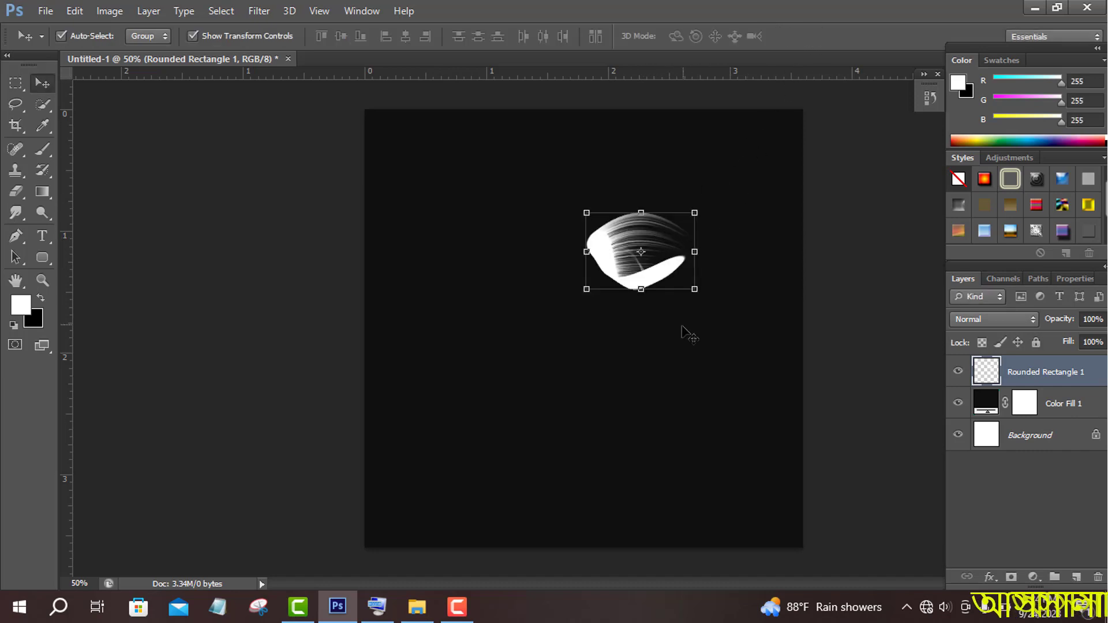
pyautogui.moveTo(712, 204); pyautogui.dragTo(529, 291)
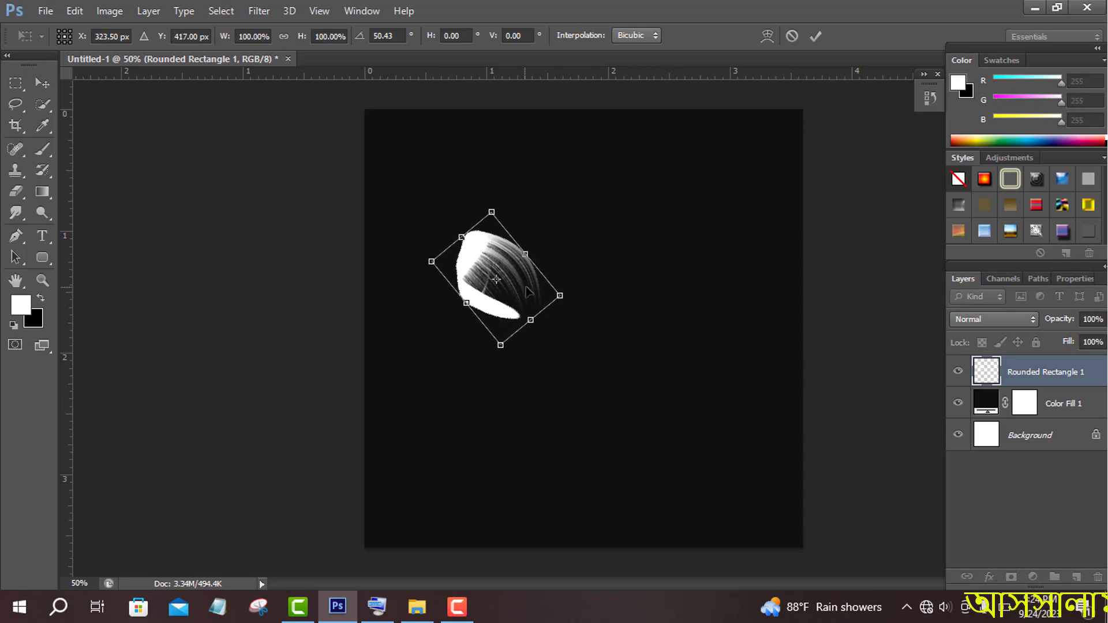
pyautogui.click(816, 36)
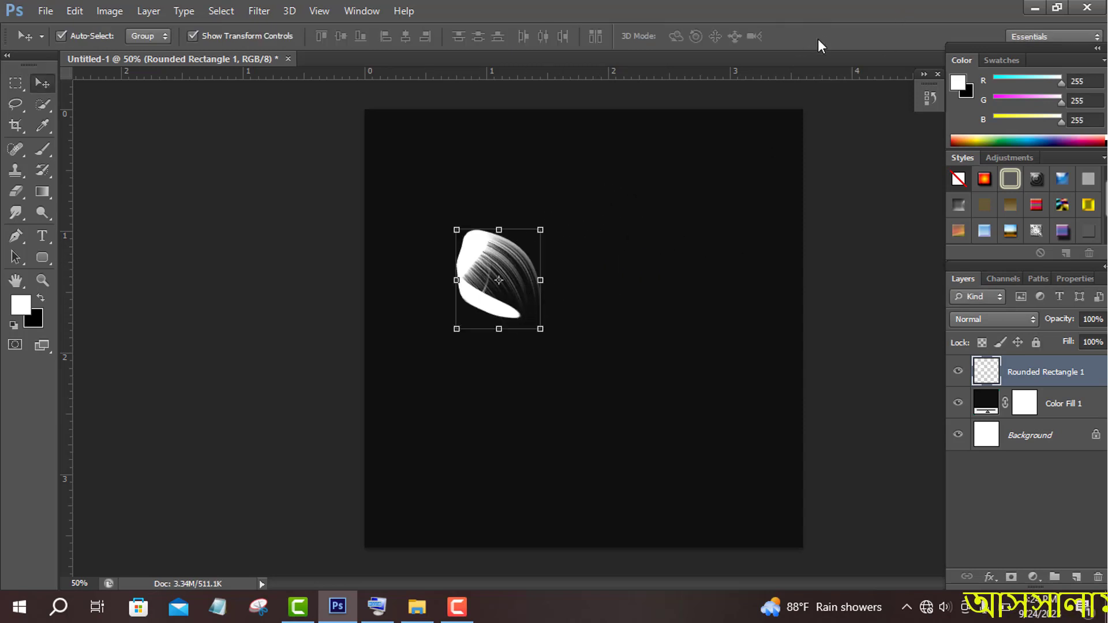
# Add a Gradient Overlay to the petal layer using a blue-to-magenta gradient.
pyautogui.doubleClick(1102, 378)
pyautogui.click(731, 404)
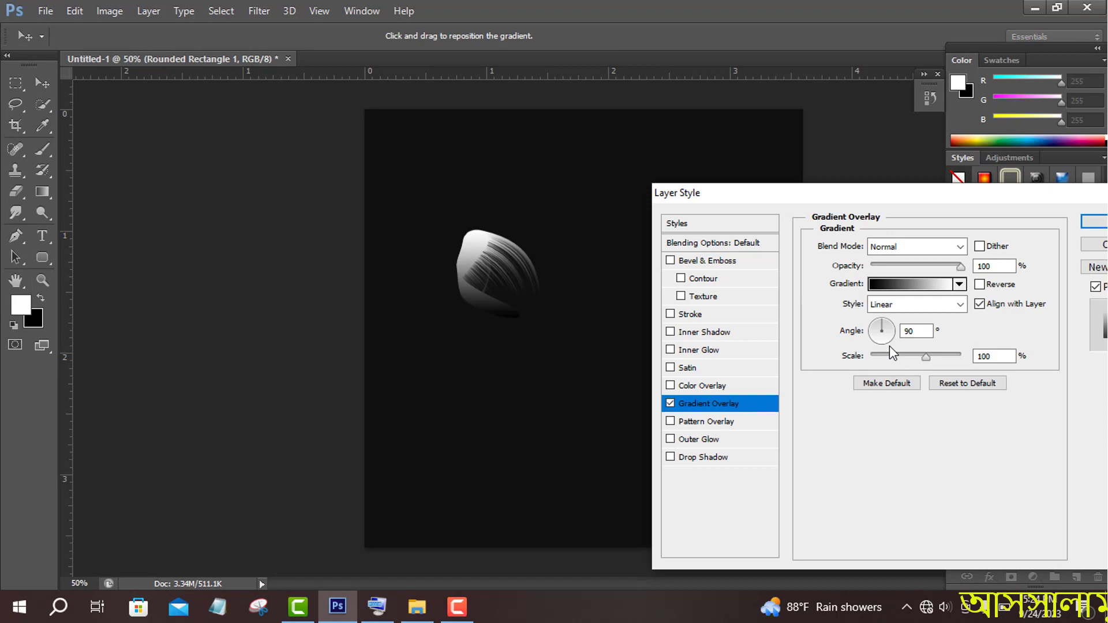
pyautogui.click(928, 292)
pyautogui.click(180, 266)
pyautogui.click(383, 198)
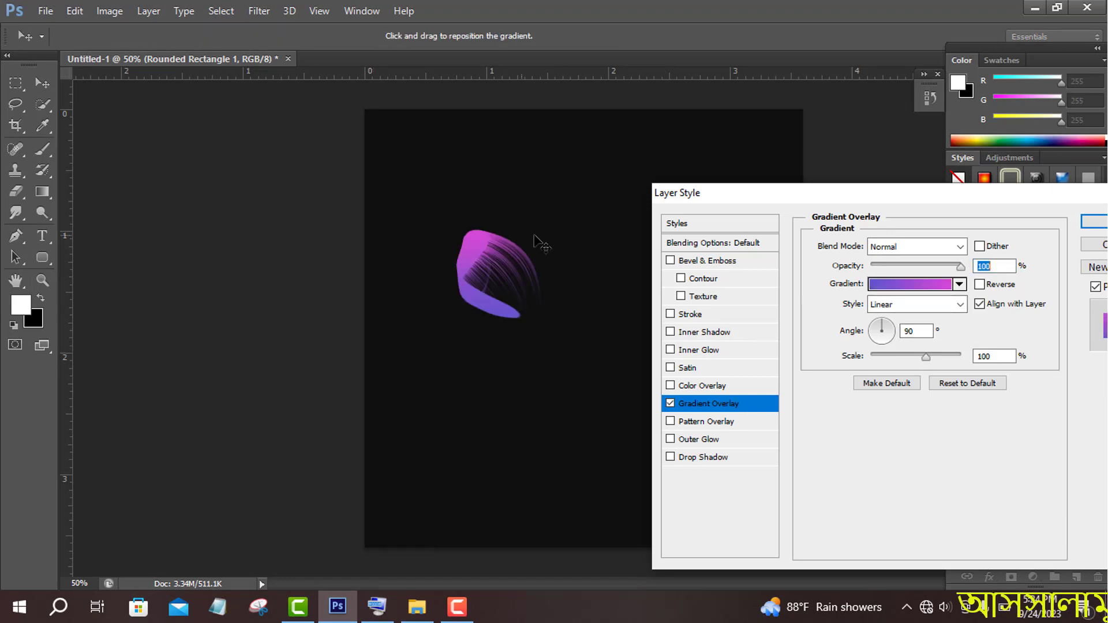
# Try the Radial style for the petal's gradient overlay, and return it to Linear.
pyautogui.click(923, 304)
pyautogui.click(879, 333)
pyautogui.click(911, 304)
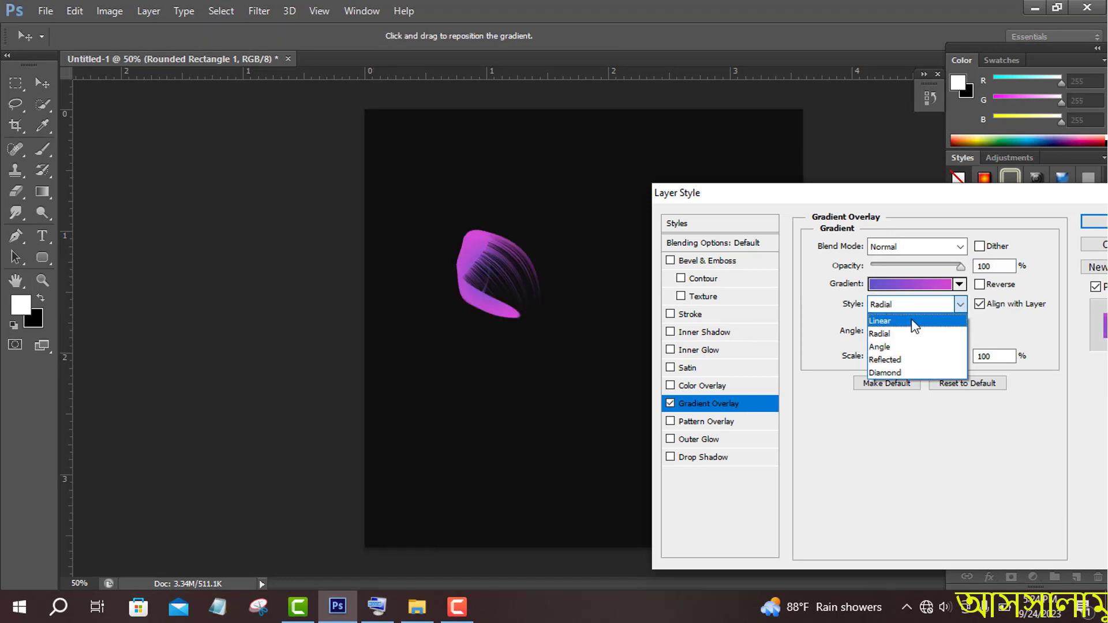
pyautogui.click(895, 321)
# Add Bevel & Emboss to the petal with Texture enabled and a double-peaked Contour, and apply the layer style.
pyautogui.click(700, 296)
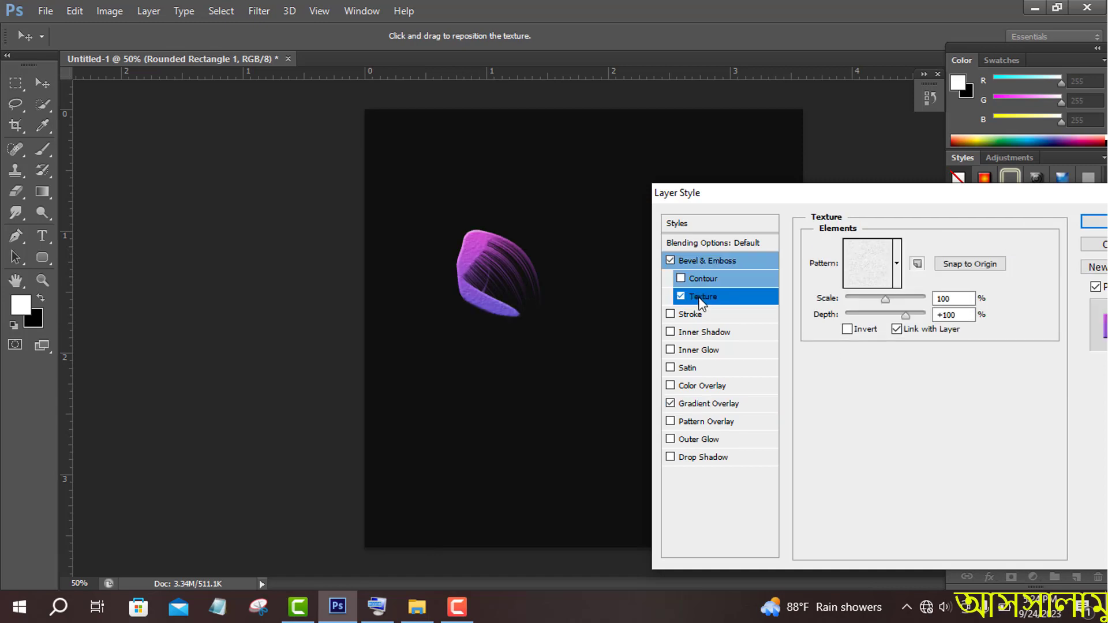
pyautogui.click(701, 279)
pyautogui.click(876, 251)
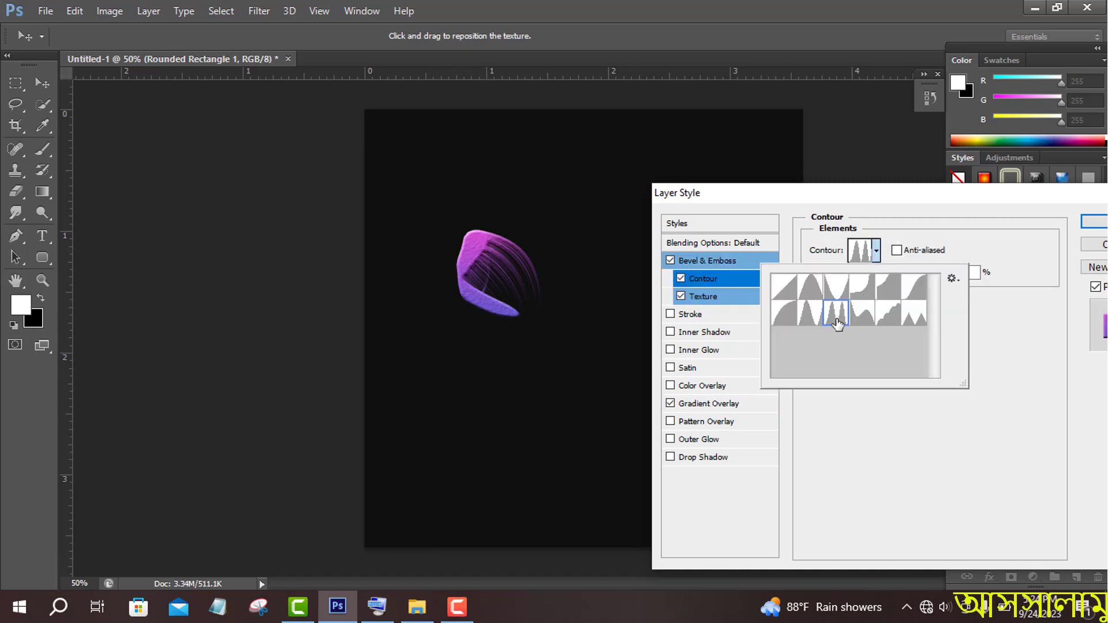
pyautogui.click(837, 323)
pyautogui.click(975, 256)
pyautogui.click(1090, 223)
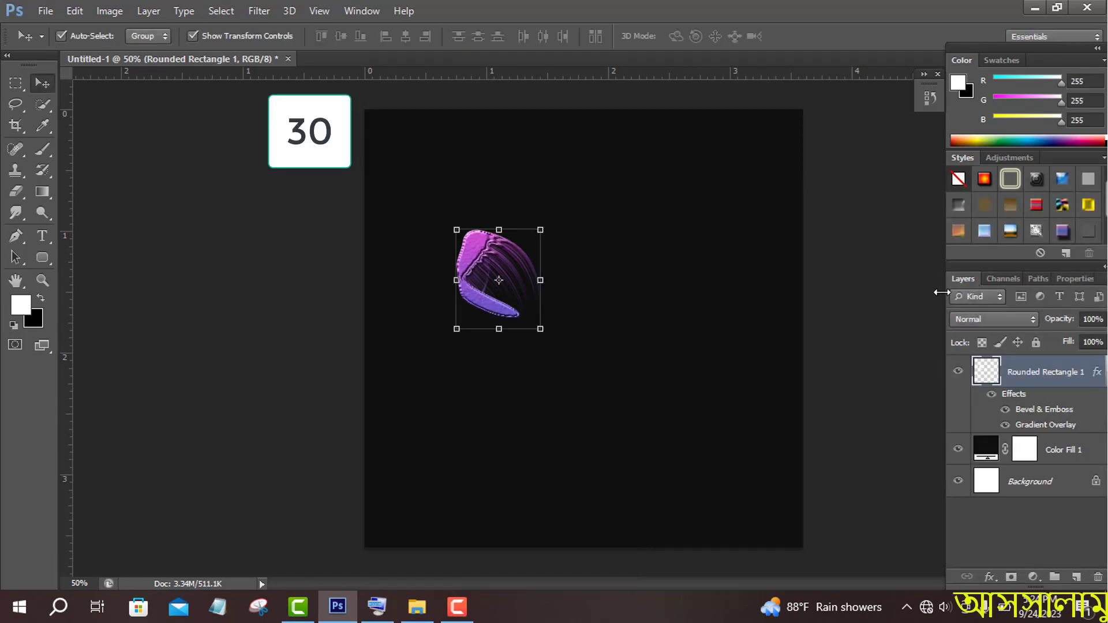
# Duplicate the petal layer and rotate the copy 50° around a pivot placed at the middle of its right edge.
pyautogui.moveTo(1045, 369); pyautogui.dragTo(1076, 576)
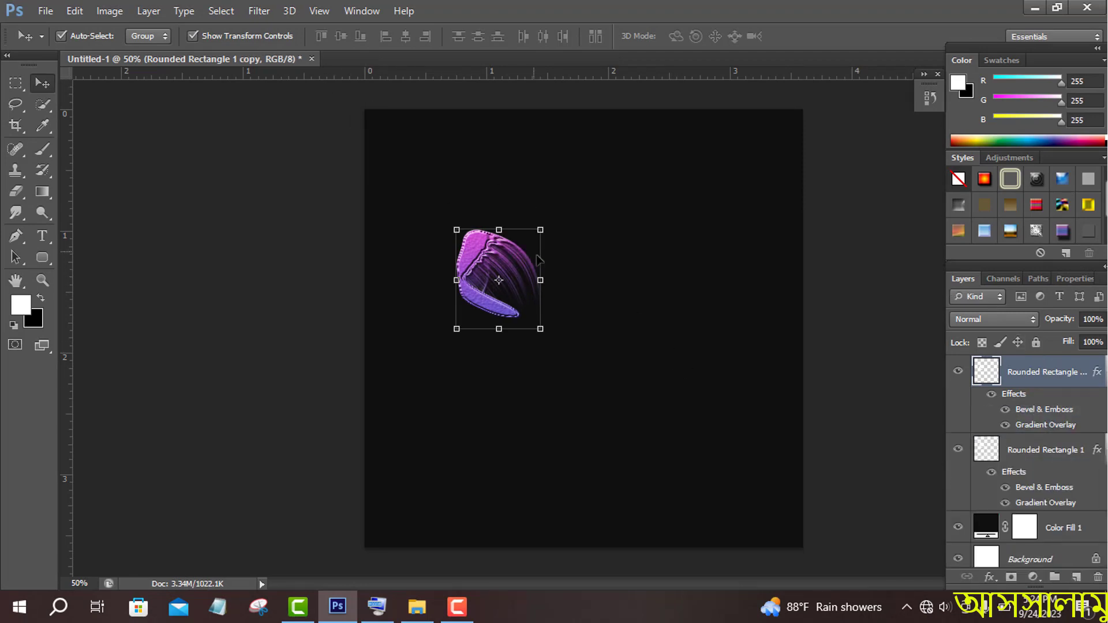
pyautogui.click(499, 280)
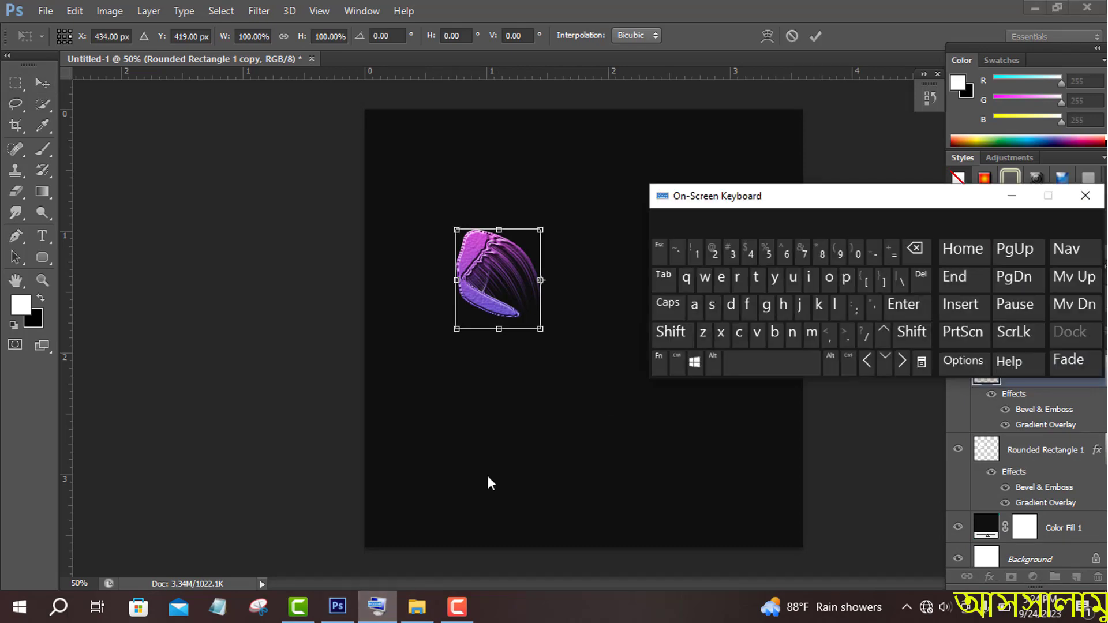
pyautogui.click(393, 35)
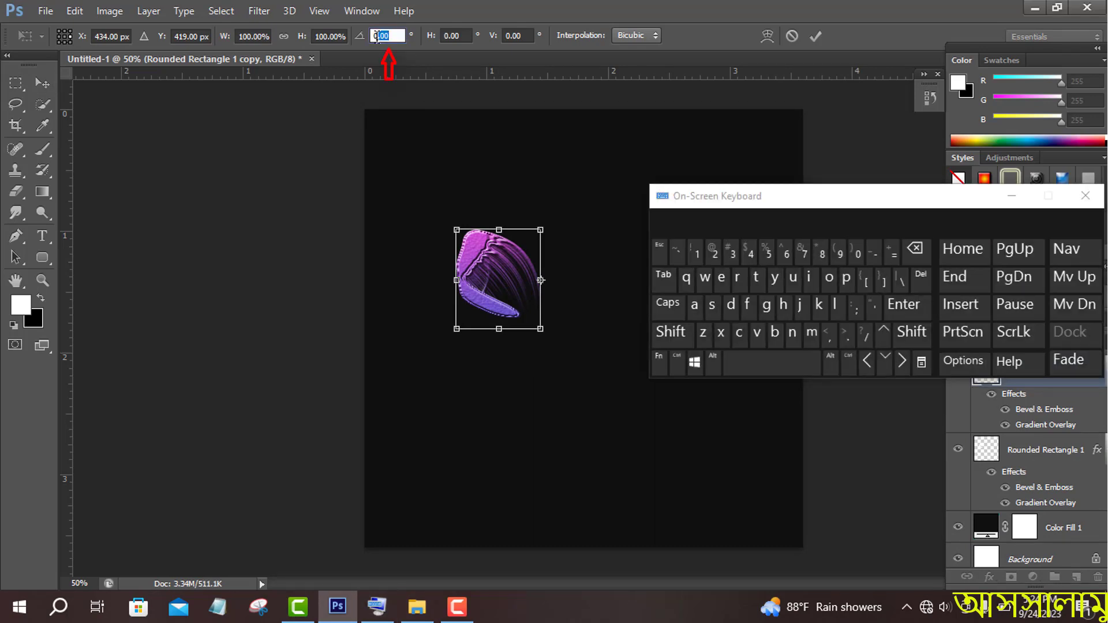
pyautogui.click(731, 252)
pyautogui.click(915, 249)
pyautogui.click(768, 252)
pyautogui.click(857, 252)
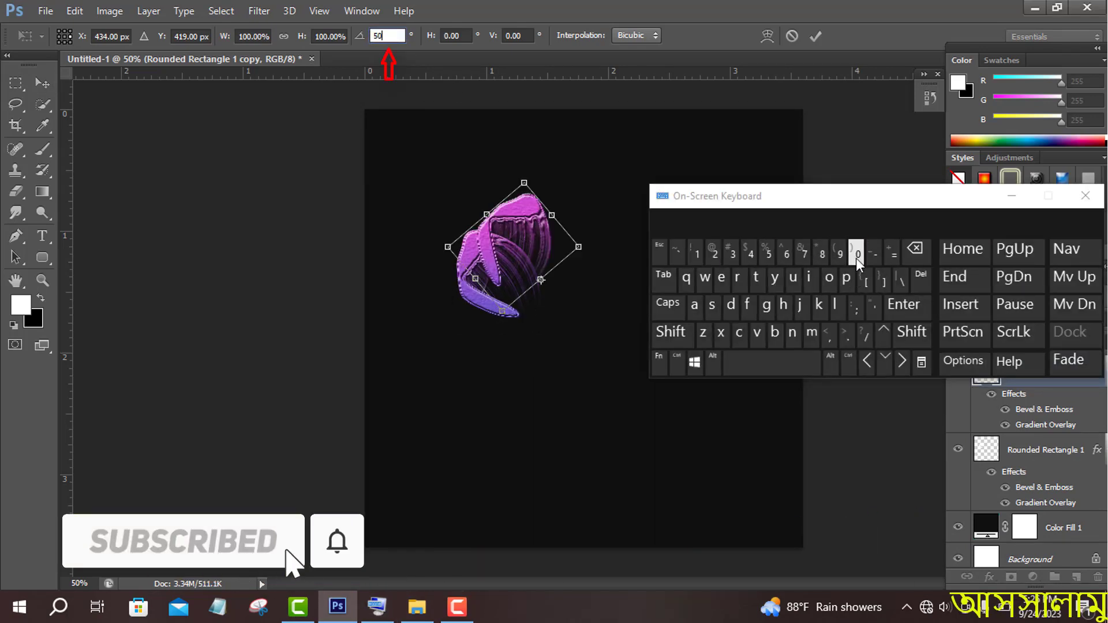
pyautogui.click(1012, 196)
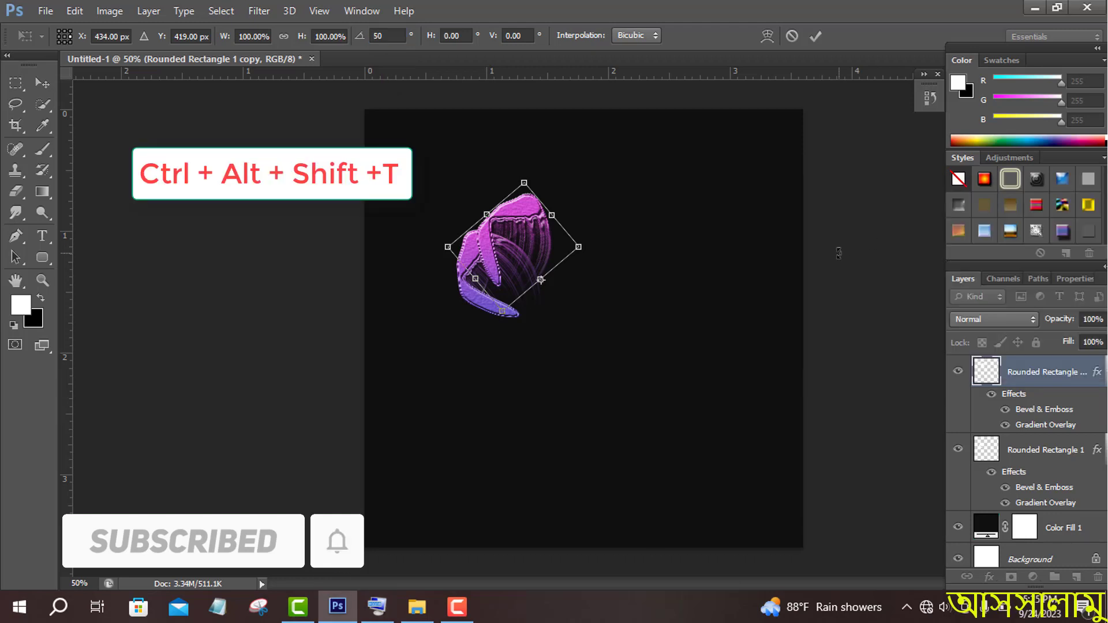
pyautogui.click(818, 40)
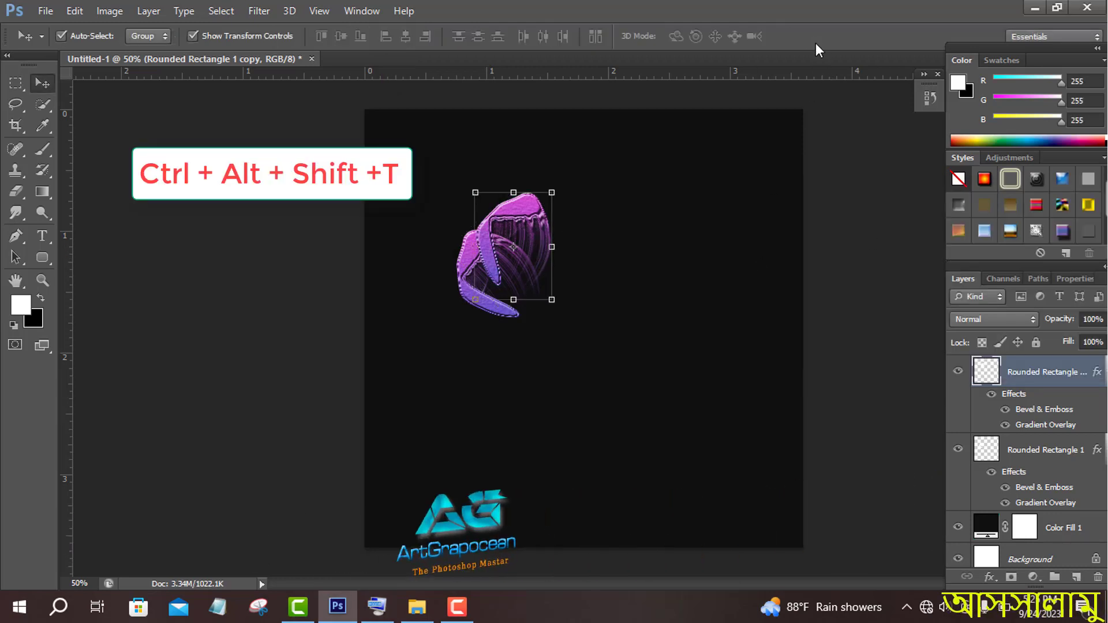
# Repeat the duplicating rotation five times to complete a circular flower of petals.
pyautogui.hotkey('ctrl', 'alt', 'shift', 't')
pyautogui.hotkey('ctrl', 'alt', 'shift', 't')
pyautogui.hotkey('ctrl', 'alt', 'shift', 't')
pyautogui.hotkey('ctrl', 'alt', 'shift', 't')
pyautogui.hotkey('ctrl', 'alt', 'shift', 't')
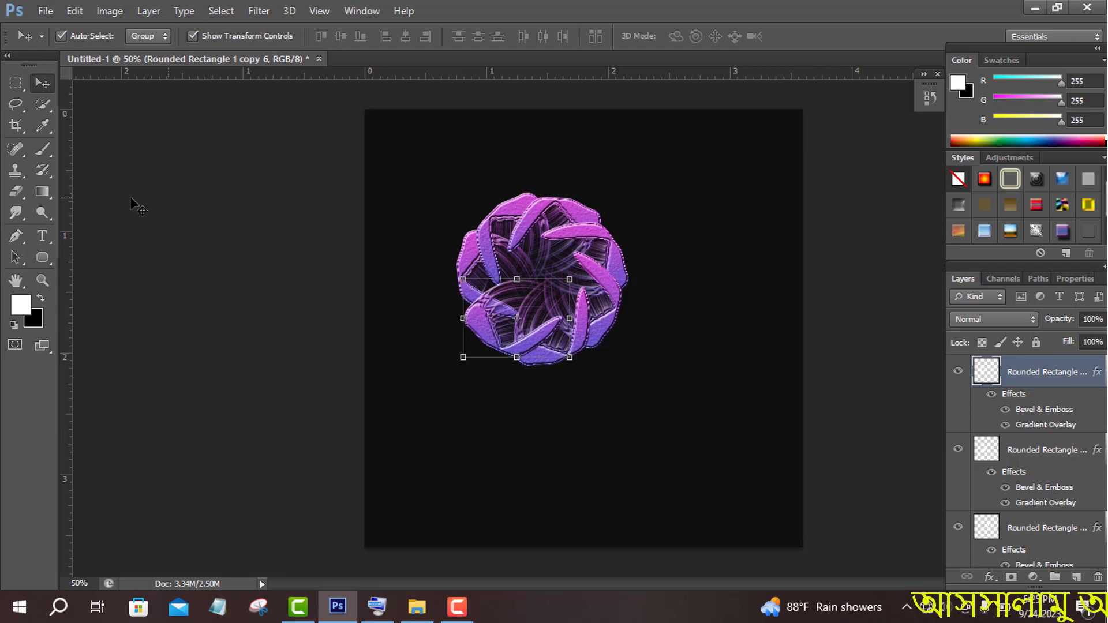
# Paint a single soft brush dab of 215 px at the flower's centre on the top petal layer.
pyautogui.press('b')
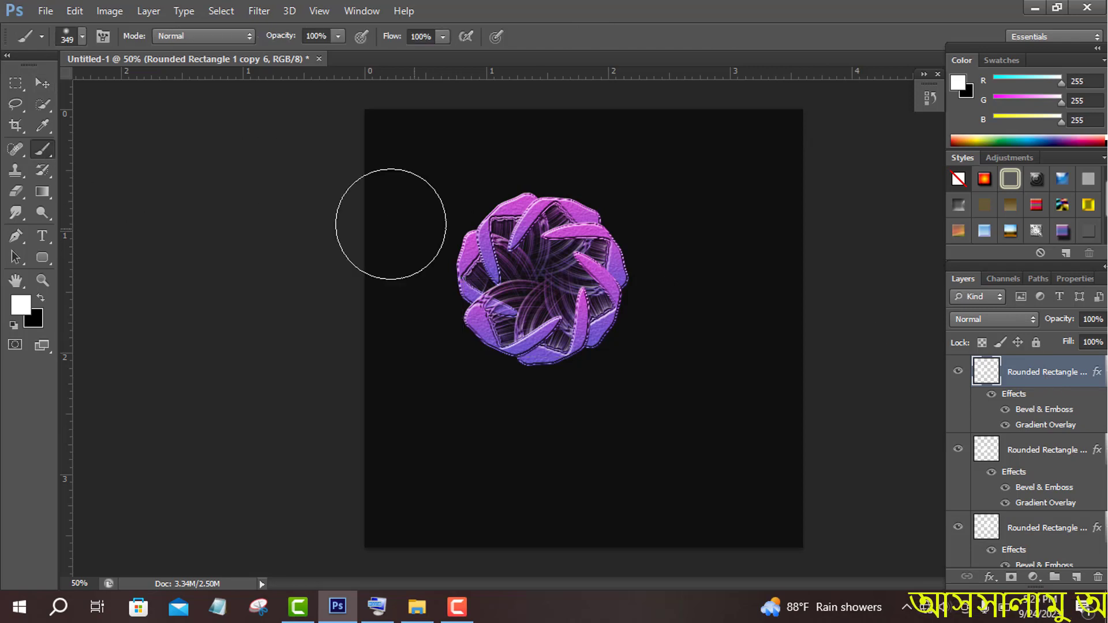
pyautogui.click(83, 38)
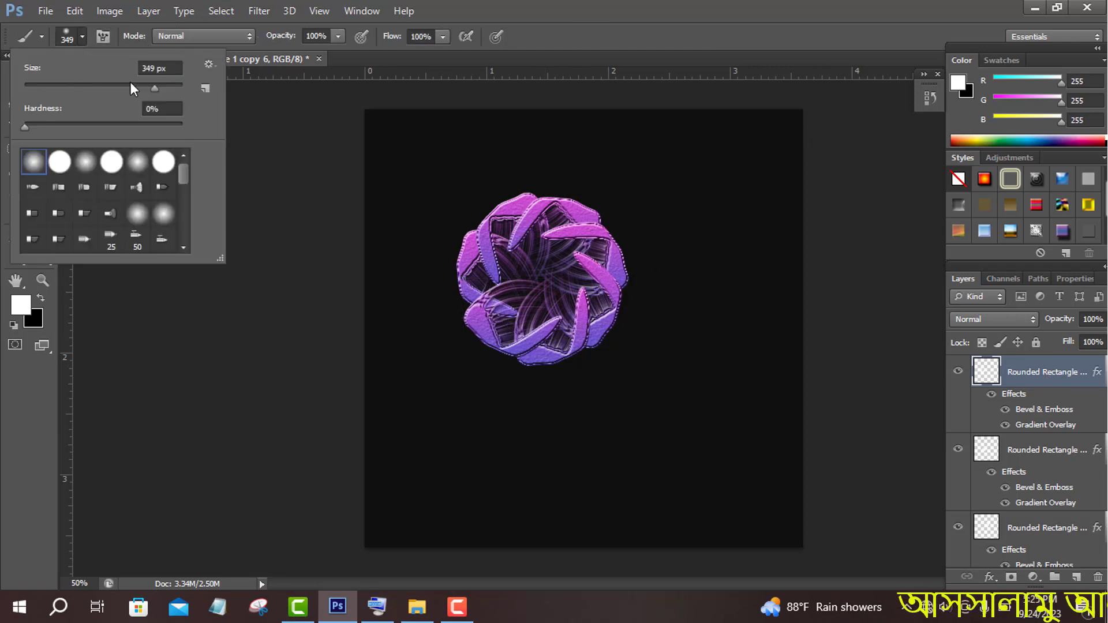
pyautogui.click(540, 281)
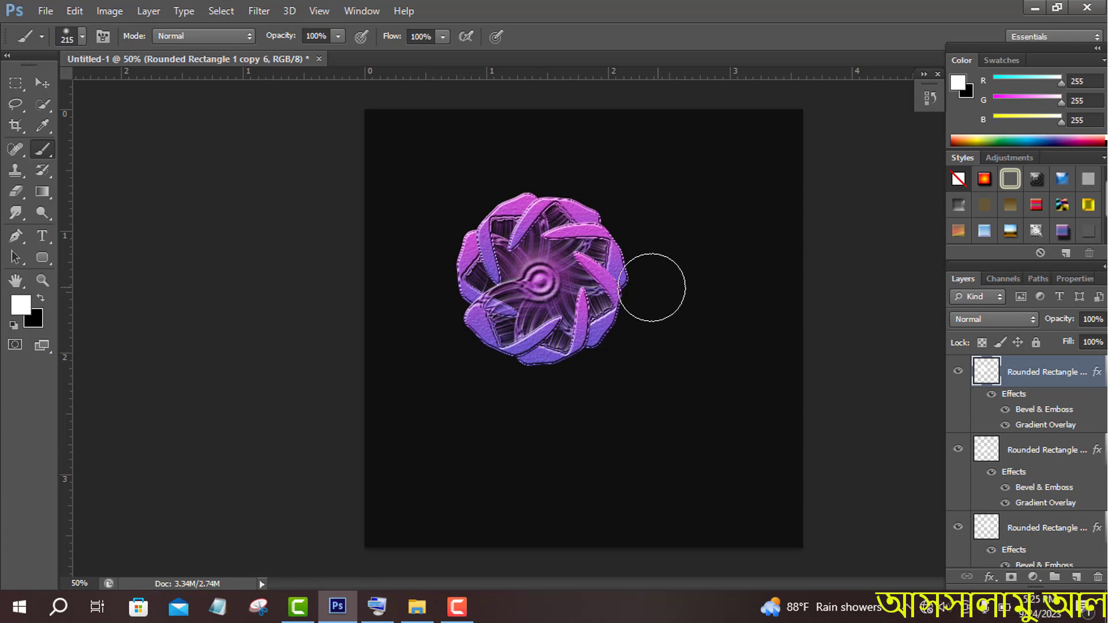
# Try moving the flower's top petal layer up and to the left, and undo the move.
pyautogui.click(46, 84)
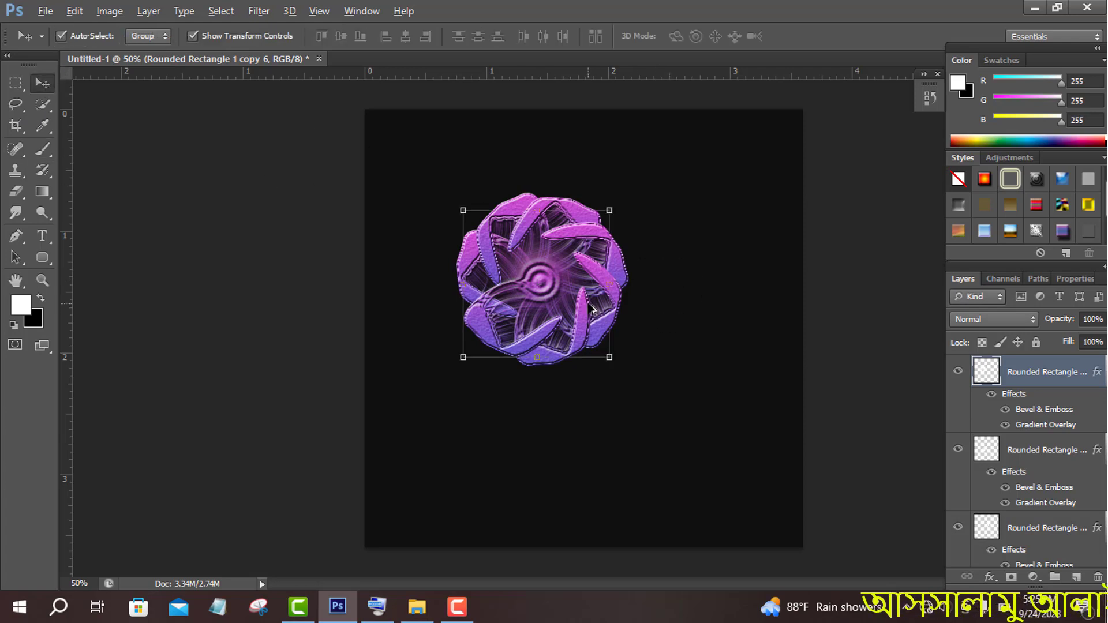
pyautogui.moveTo(593, 310); pyautogui.dragTo(548, 281)
pyautogui.hotkey('ctrl', 'z')
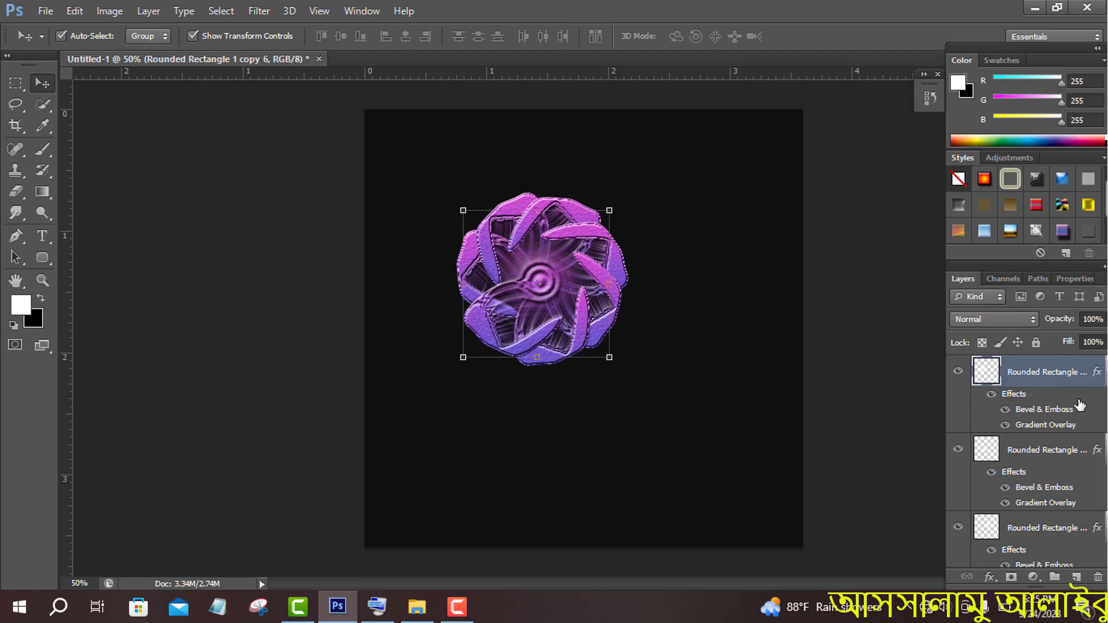
# Group all the petal layers and move the flower up and to the right, near the canvas's upper edge.
pyautogui.scroll(-5, 1085, 473)
pyautogui.keyDown('shift'); pyautogui.click(1045, 444); pyautogui.keyUp('shift')
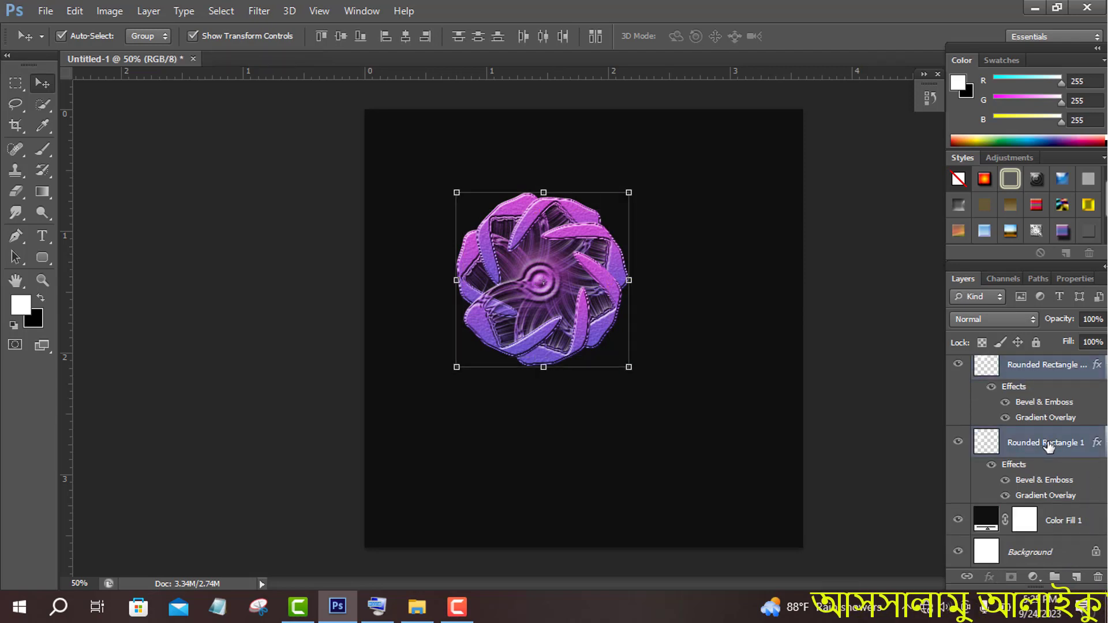
pyautogui.hotkey('ctrl', 'g')
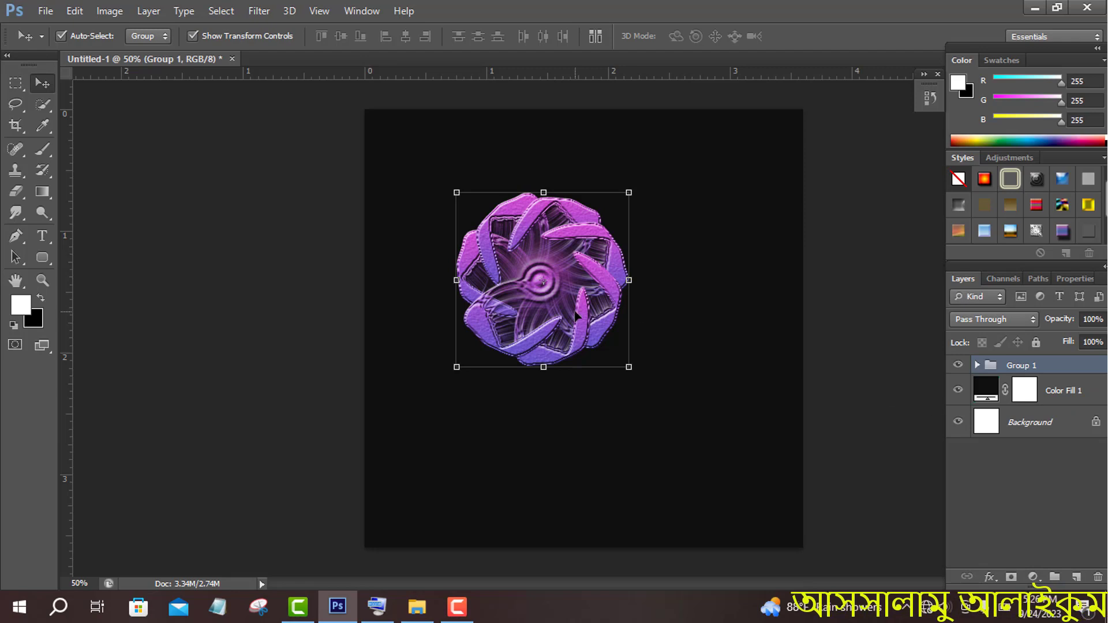
pyautogui.moveTo(575, 314); pyautogui.dragTo(617, 252)
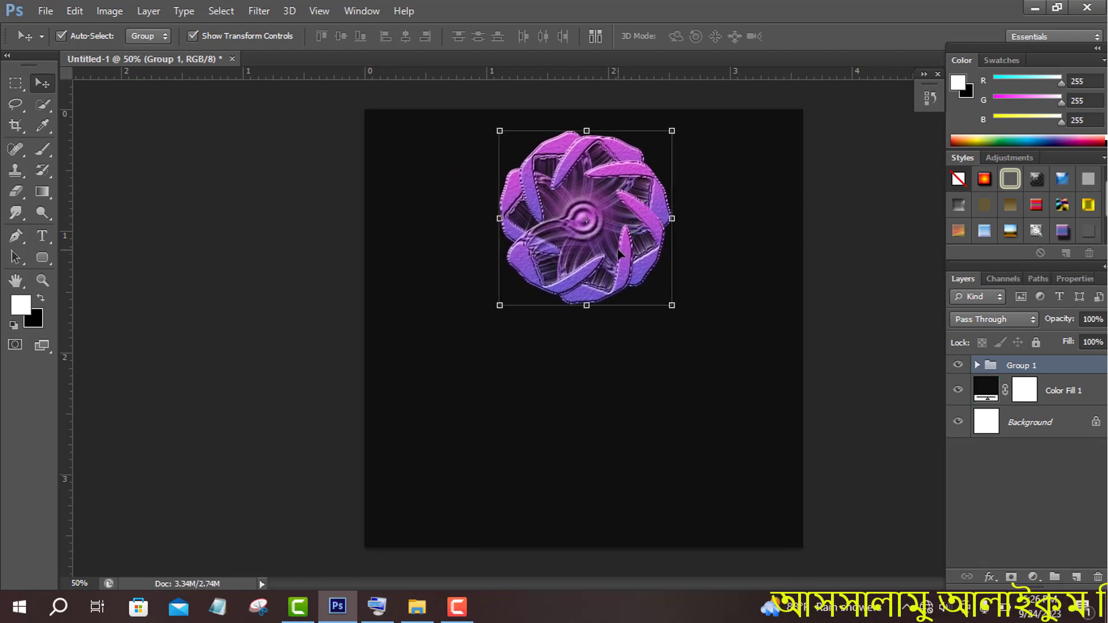
# Draw a thin curved stem shape with the Pen tool, about 128 px by 742 px, from the flower's centre towards the canvas's lower edge.
pyautogui.click(17, 234)
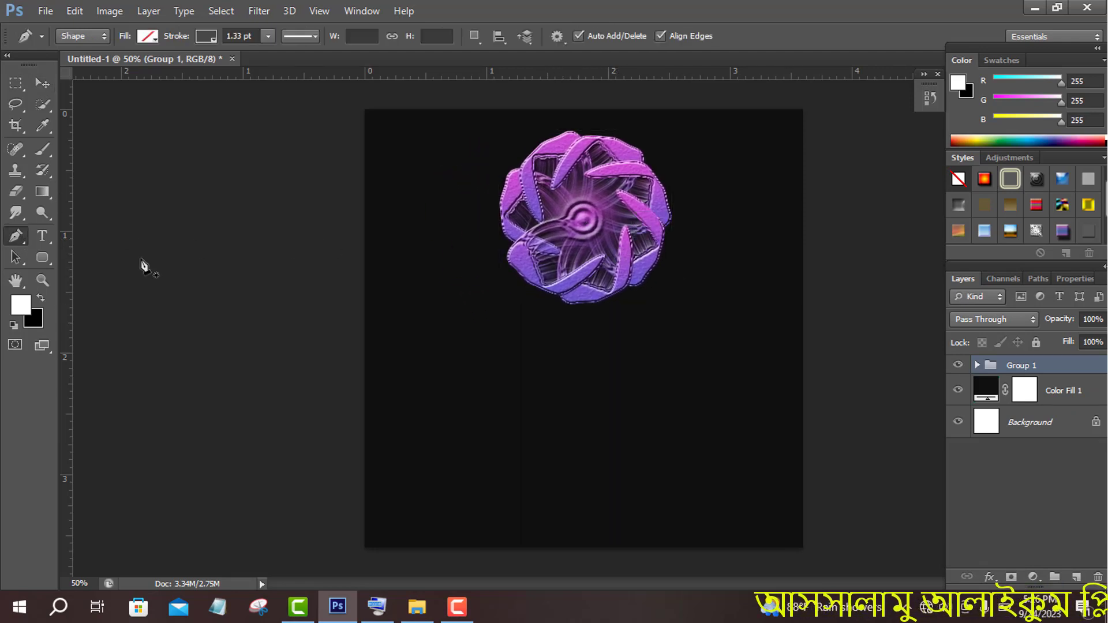
pyautogui.click(583, 221)
pyautogui.moveTo(521, 523); pyautogui.dragTo(470, 622)
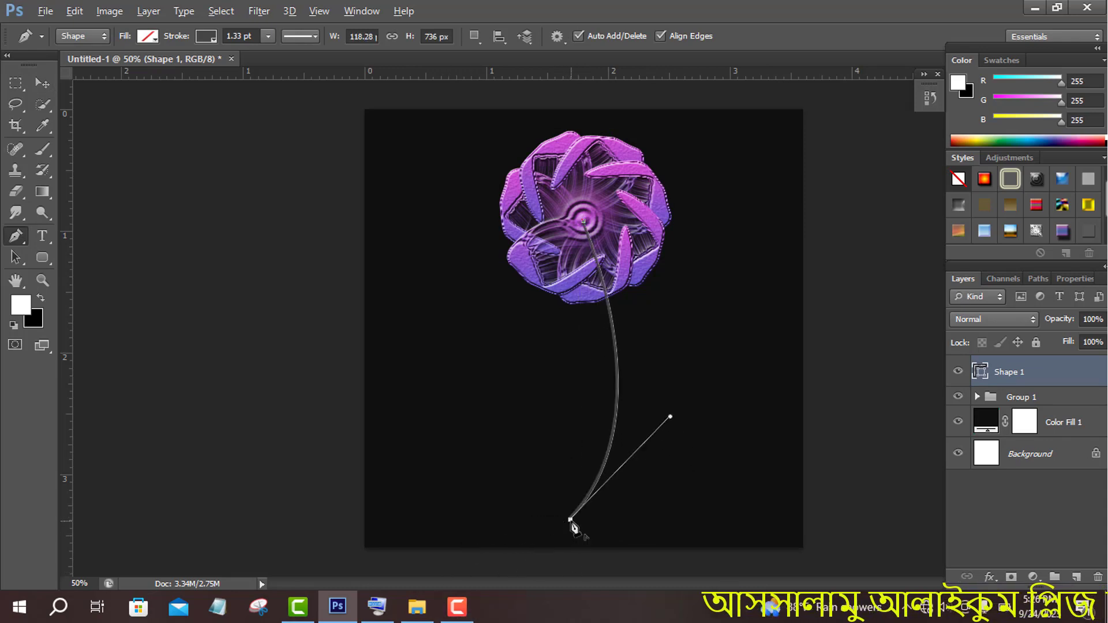
pyautogui.click(571, 519)
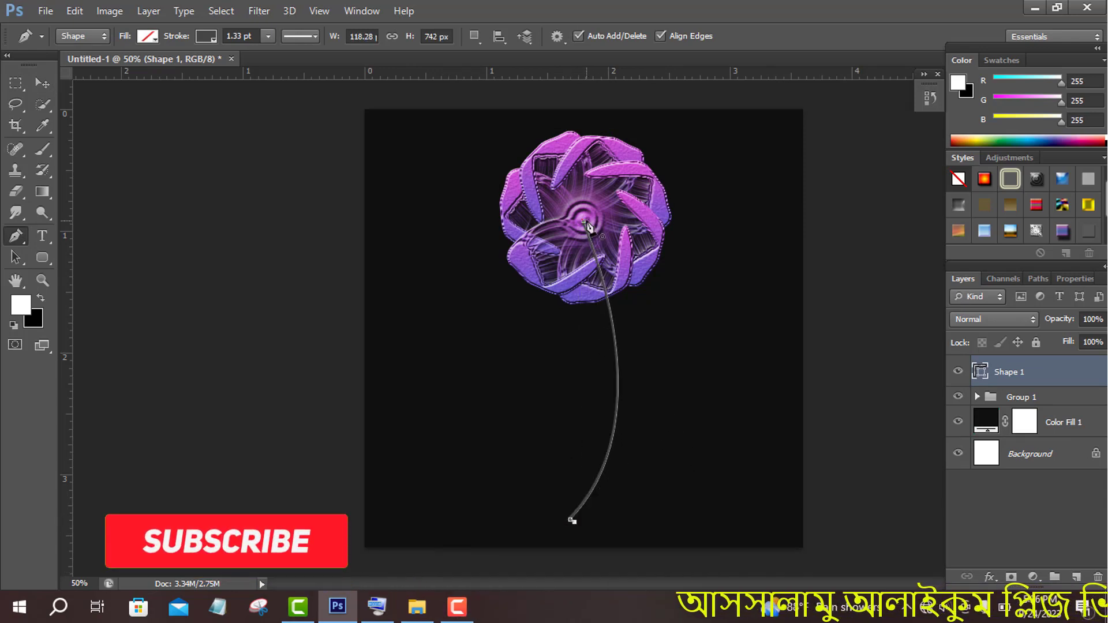
pyautogui.moveTo(564, 225); pyautogui.dragTo(488, 28)
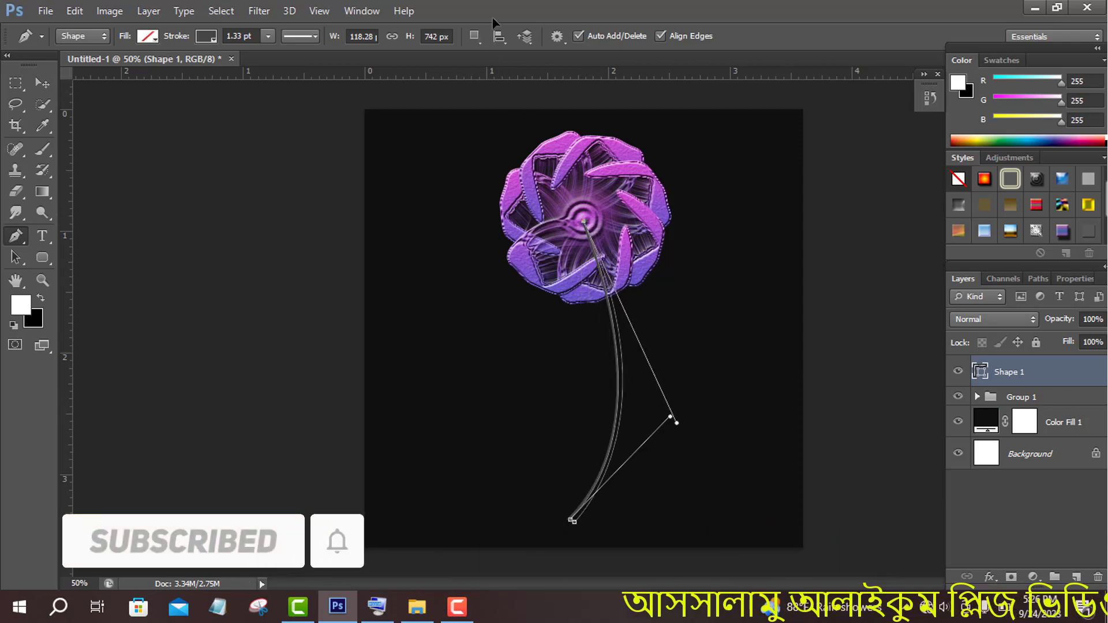
pyautogui.press('Return')
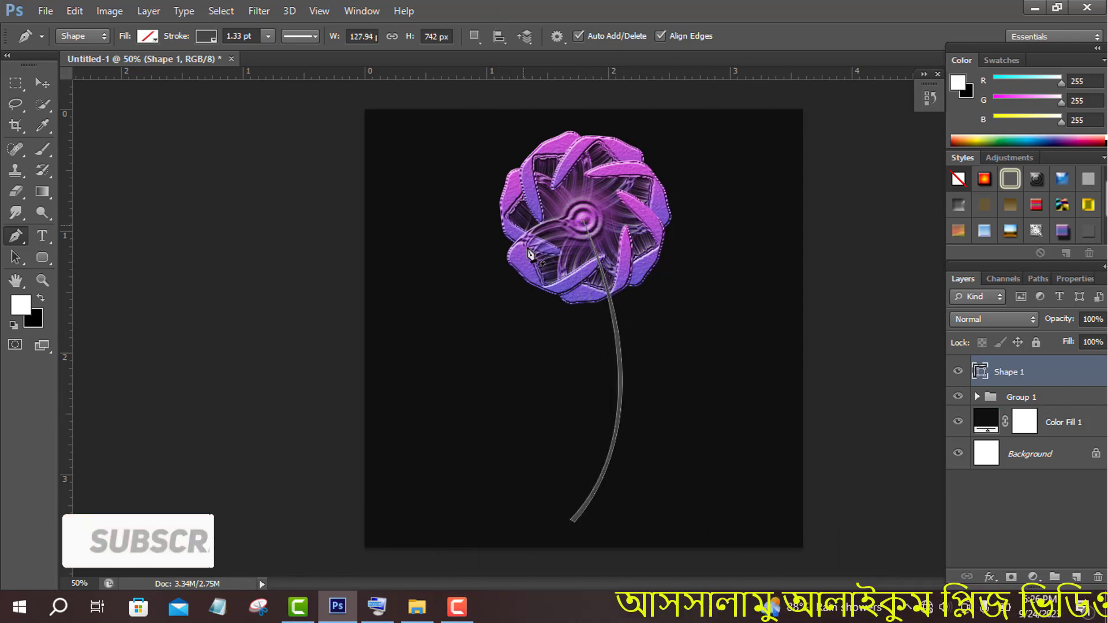
# Copy a petal's Bevel & Emboss and Gradient Overlay effects to the stem layer, and place the stem behind the petals inside Group 1.
pyautogui.click(977, 397)
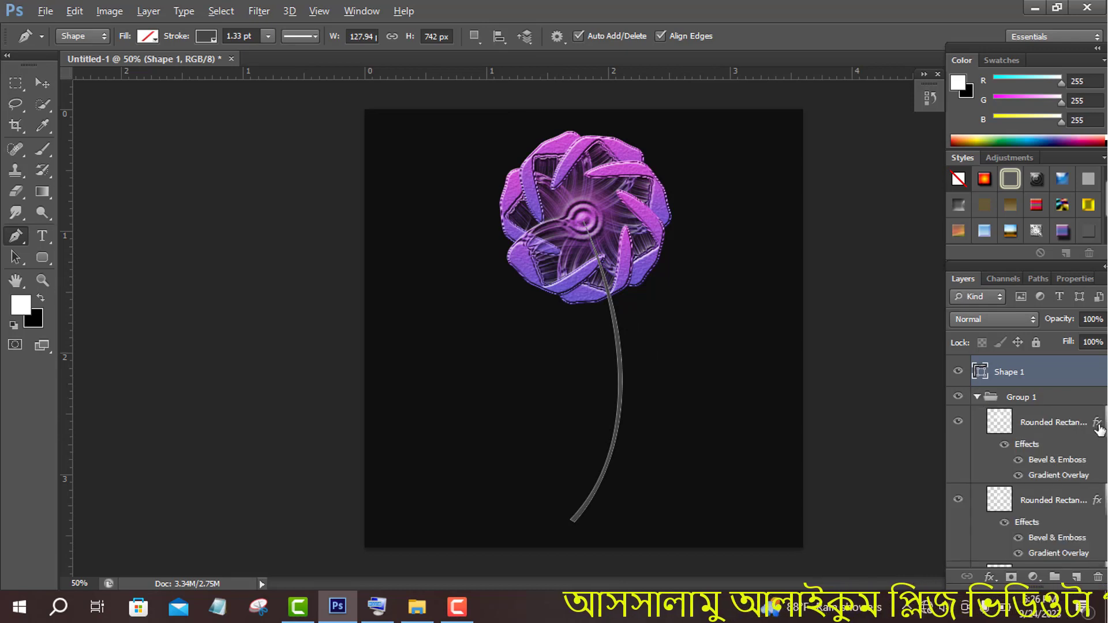
pyautogui.moveTo(1098, 429); pyautogui.dragTo(1087, 379)
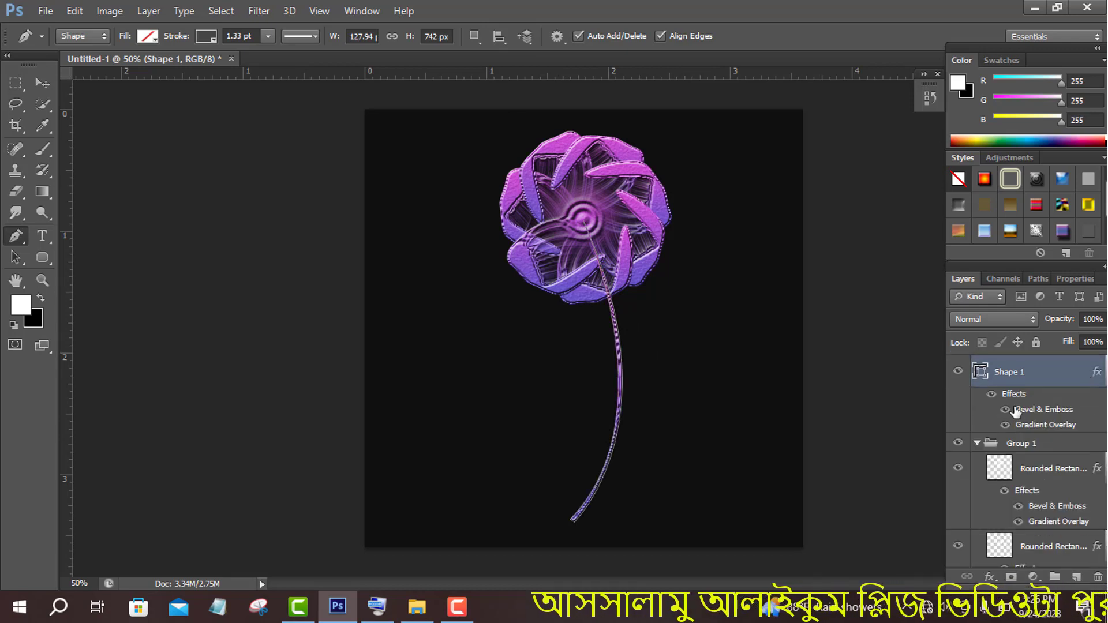
pyautogui.click(977, 443)
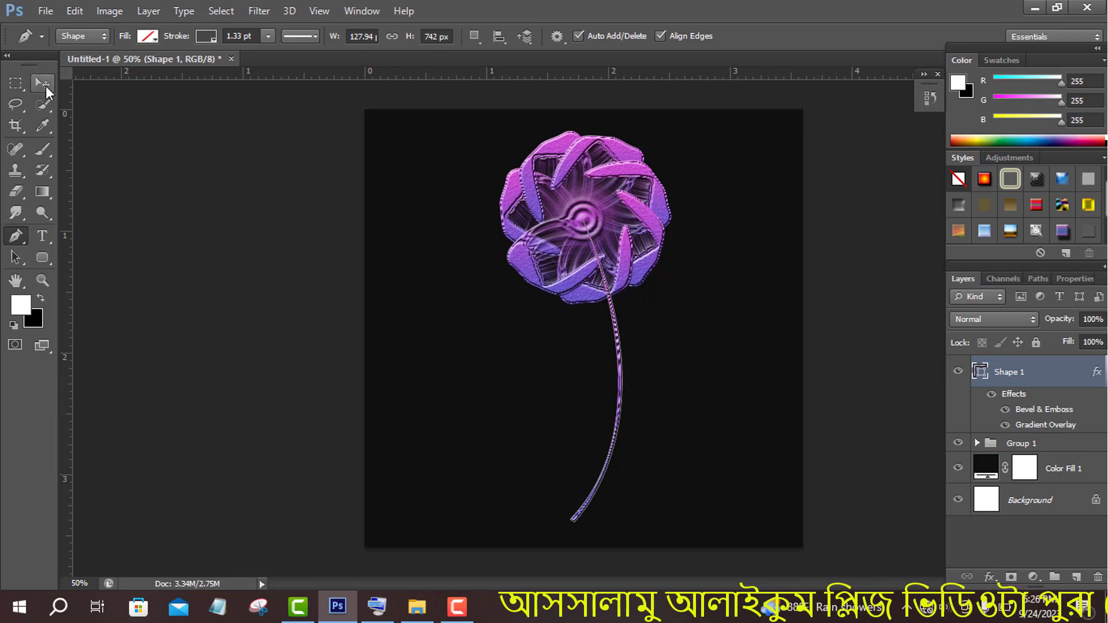
pyautogui.click(45, 85)
pyautogui.moveTo(1056, 380); pyautogui.dragTo(1052, 449)
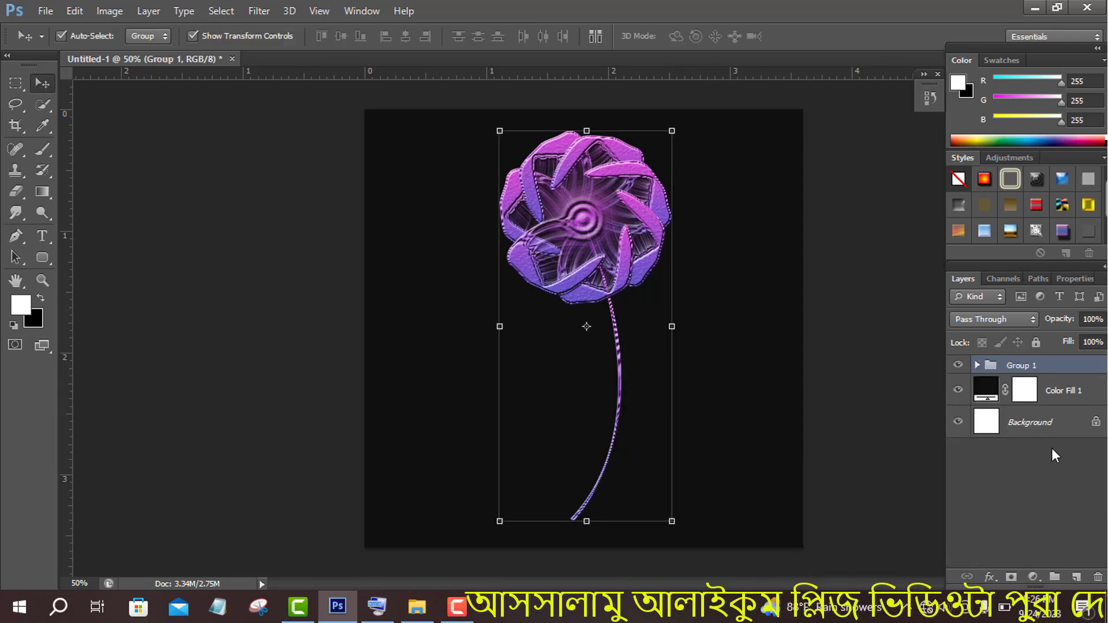
# Tilt the stemmed flower group counterclockwise, move it towards the canvas's upper left, and place a duplicate beside it.
pyautogui.moveTo(485, 118); pyautogui.dragTo(447, 141)
pyautogui.moveTo(597, 250)
pyautogui.mouseDown()
pyautogui.moveTo(525, 233)
pyautogui.moveTo(613, 256)
pyautogui.mouseUp()
pyautogui.click(820, 39)
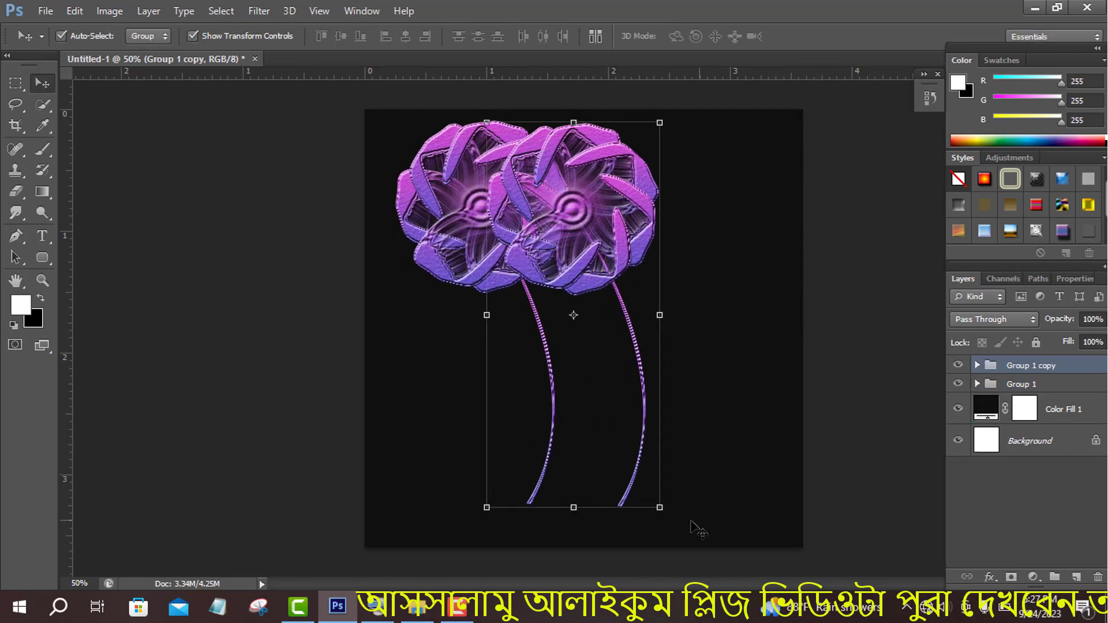
# Rotate the duplicate flower clockwise and position it on the canvas's right half, clear of the original.
pyautogui.moveTo(674, 514); pyautogui.dragTo(577, 502)
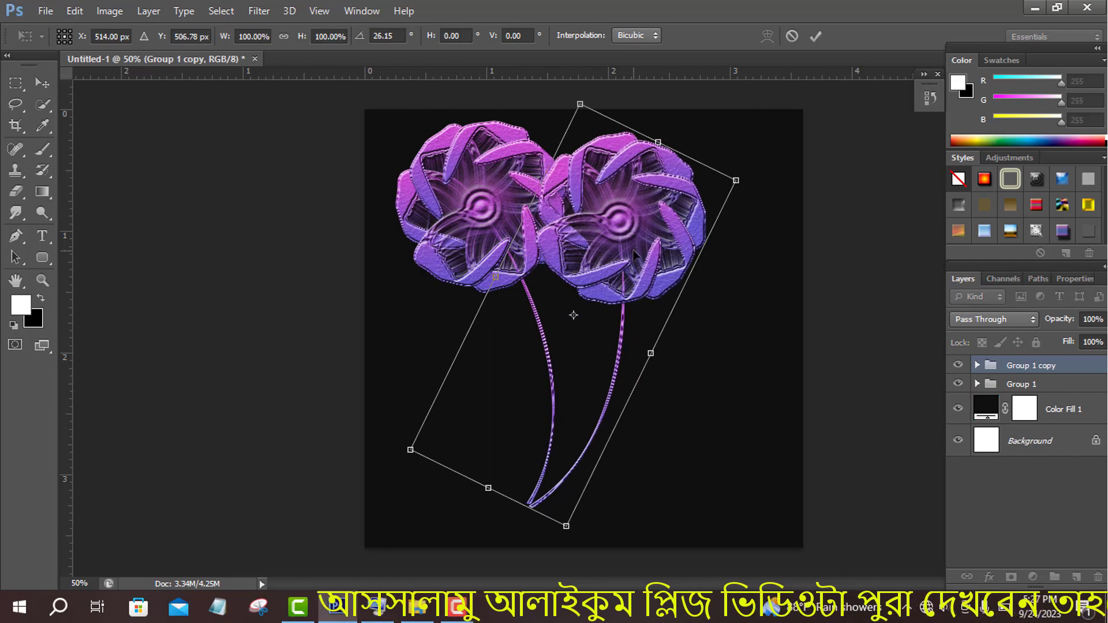
pyautogui.moveTo(636, 251); pyautogui.dragTo(728, 259)
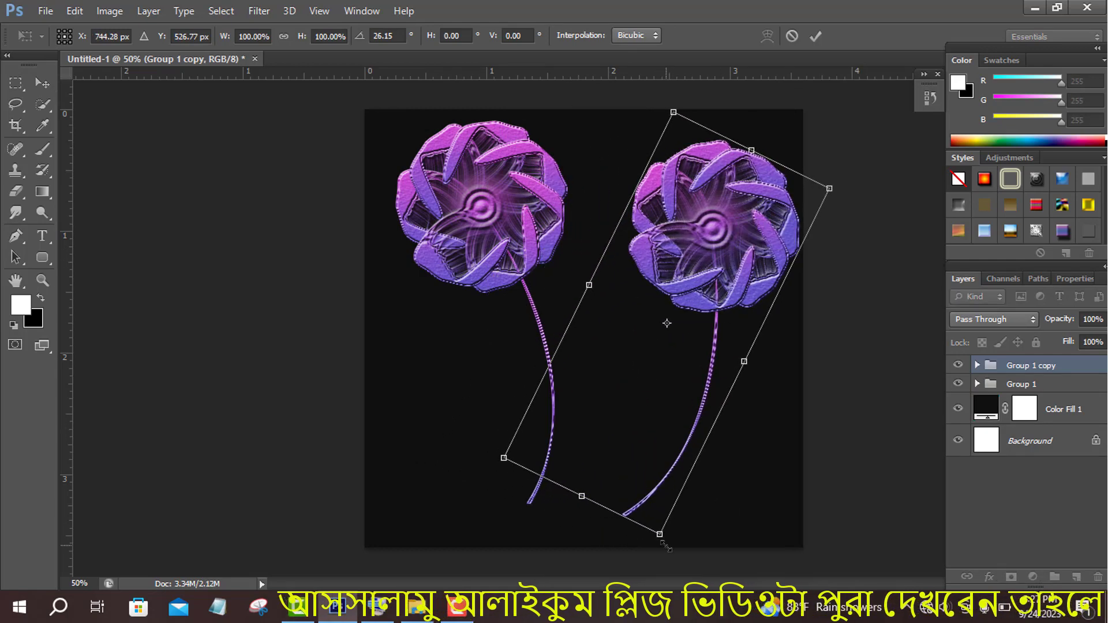
pyautogui.moveTo(666, 547); pyautogui.dragTo(646, 545)
pyautogui.moveTo(726, 321); pyautogui.dragTo(706, 326)
pyautogui.click(814, 35)
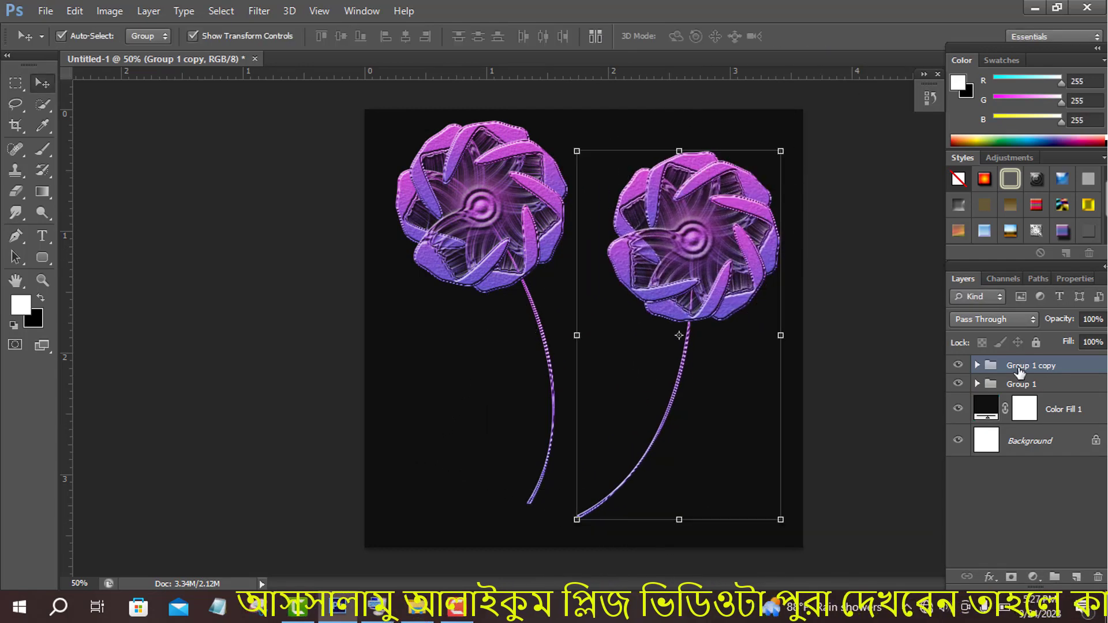
# Rotate the original flower group -7.54° and move it against the canvas's left edge.
pyautogui.click(1016, 384)
pyautogui.moveTo(382, 122); pyautogui.dragTo(357, 135)
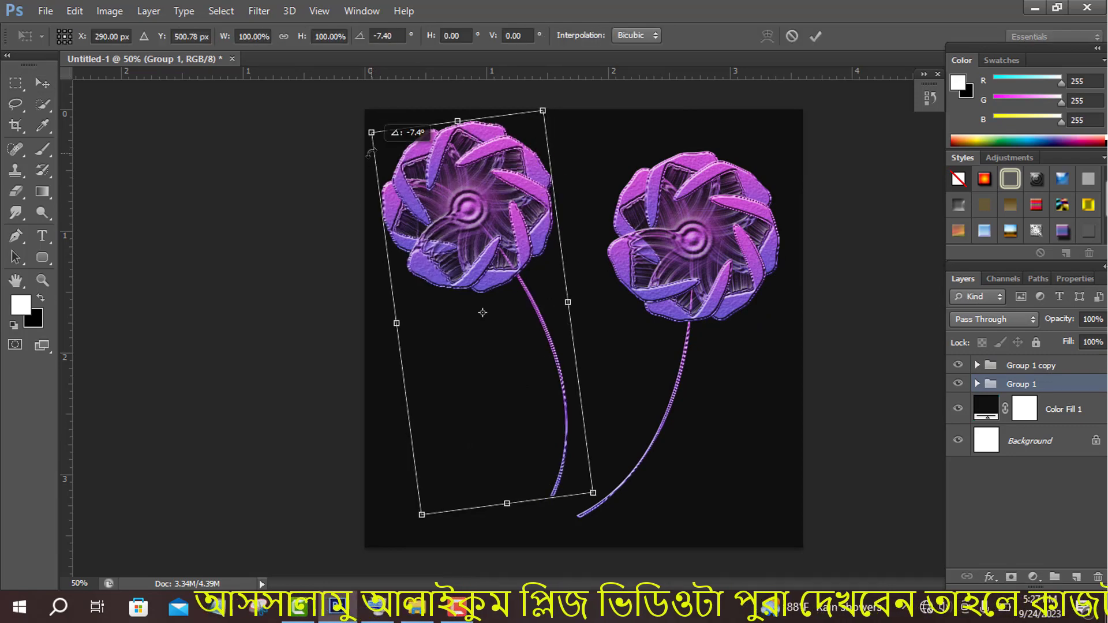
pyautogui.moveTo(495, 245); pyautogui.dragTo(478, 249)
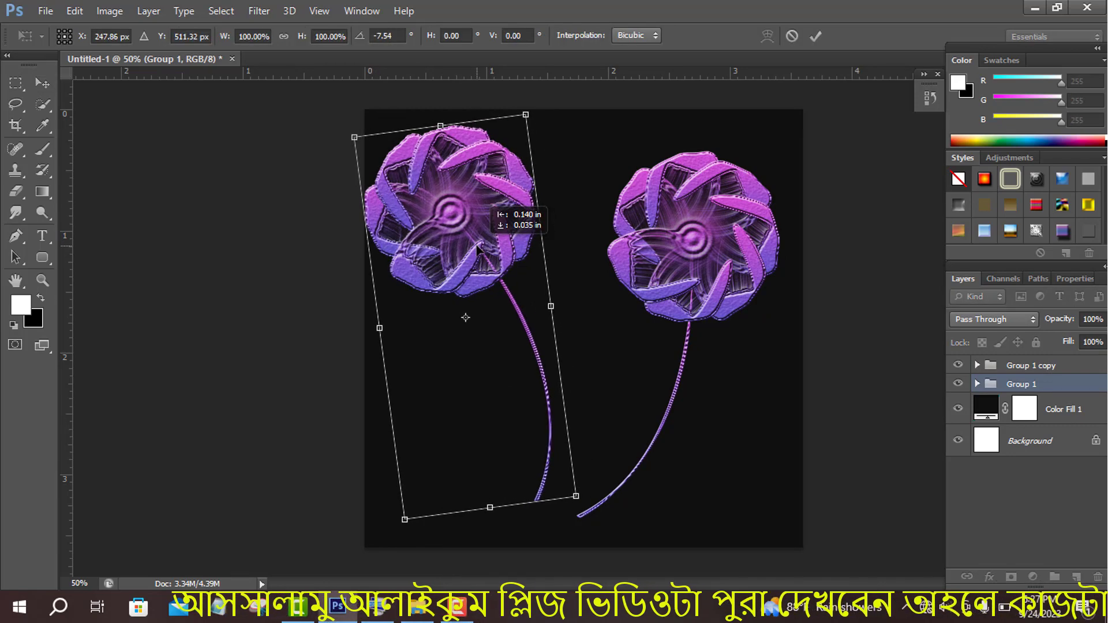
pyautogui.click(815, 35)
# Scale the duplicate flower to 77.69%, rotate it 12.57°, and join its stem end to the base of the original's stem.
pyautogui.click(1030, 365)
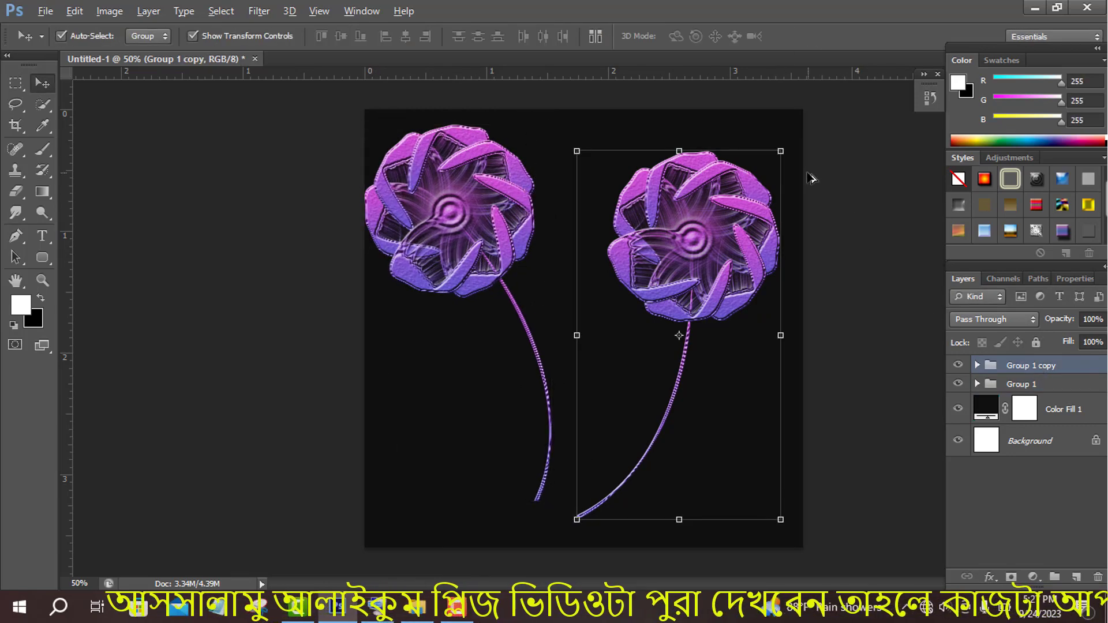
pyautogui.hotkey('ctrl', 't')
pyautogui.moveTo(780, 151); pyautogui.dragTo(761, 208)
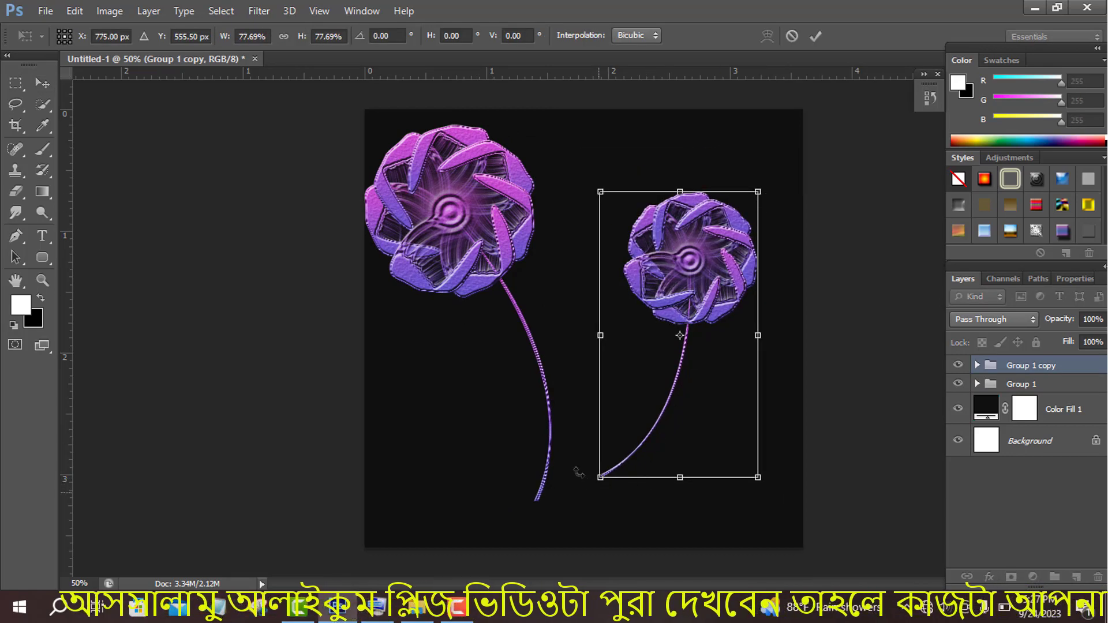
pyautogui.moveTo(578, 472); pyautogui.dragTo(571, 461)
pyautogui.moveTo(637, 430); pyautogui.dragTo(604, 470)
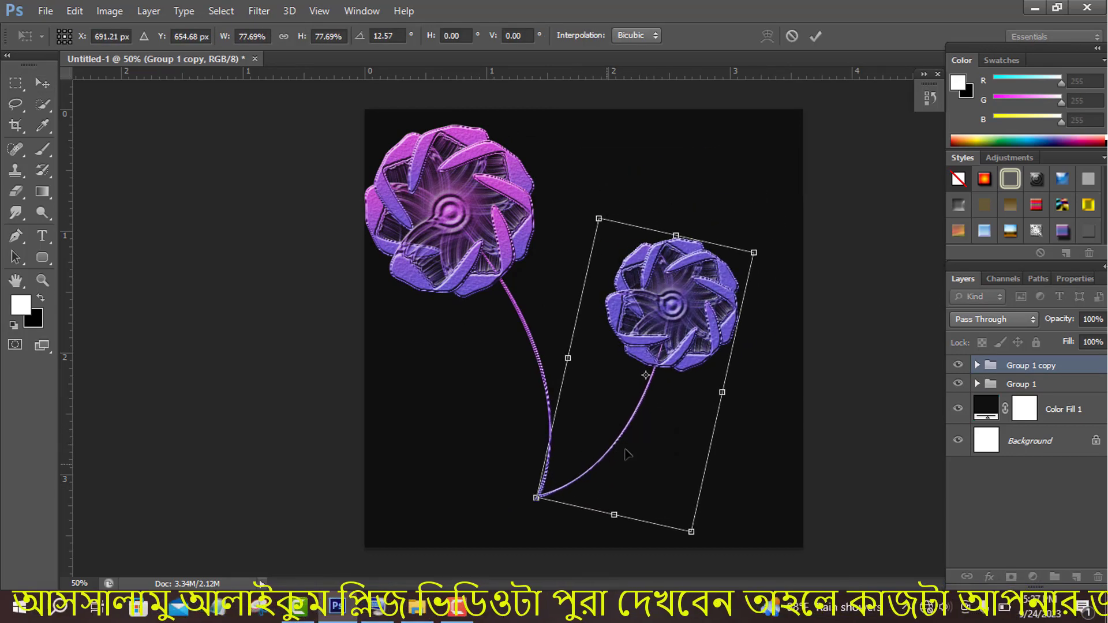
pyautogui.click(819, 36)
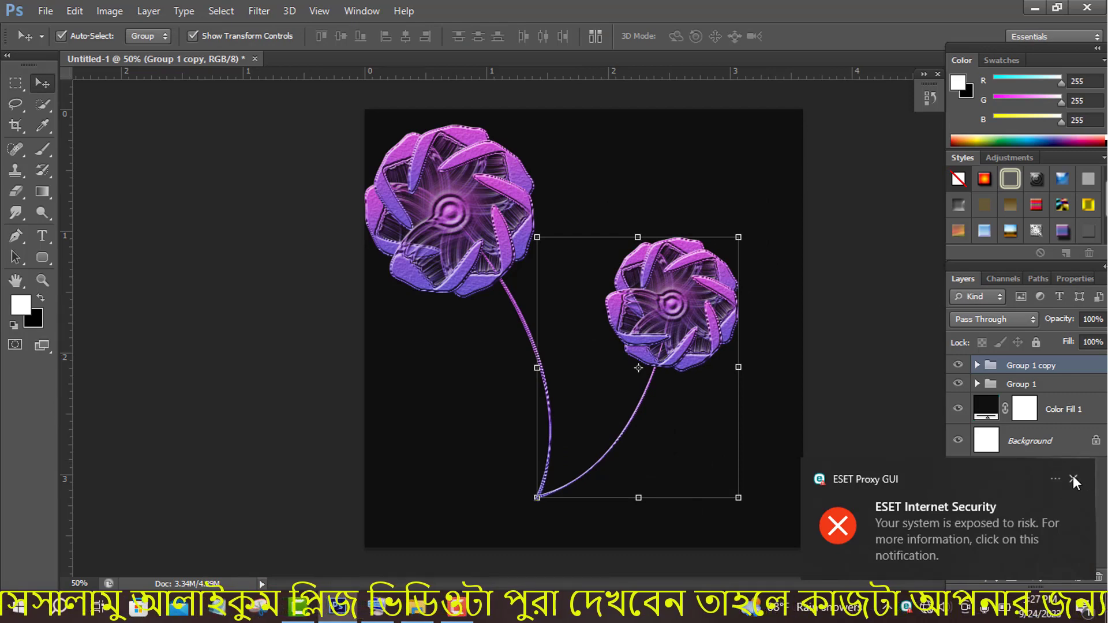
pyautogui.click(1074, 479)
# Duplicate the large original flower and place the copy between the two flowers, rotated 30.17° and scaled to 87.57%.
pyautogui.click(1036, 385)
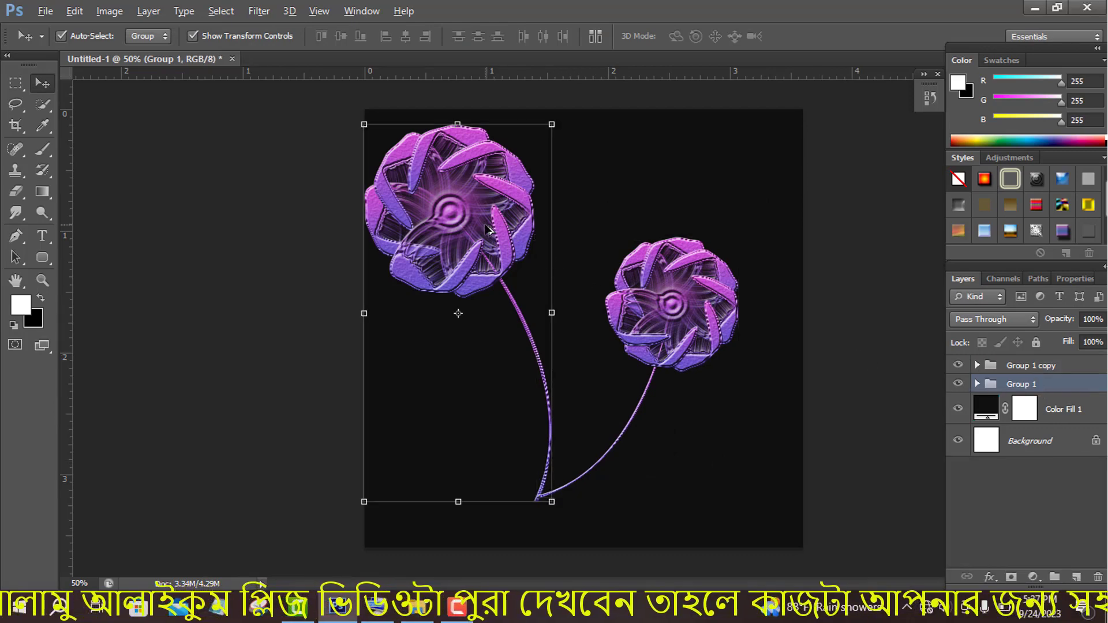
pyautogui.moveTo(488, 229); pyautogui.dragTo(588, 241)
pyautogui.moveTo(610, 514); pyautogui.dragTo(536, 492)
pyautogui.moveTo(581, 227); pyautogui.dragTo(612, 200)
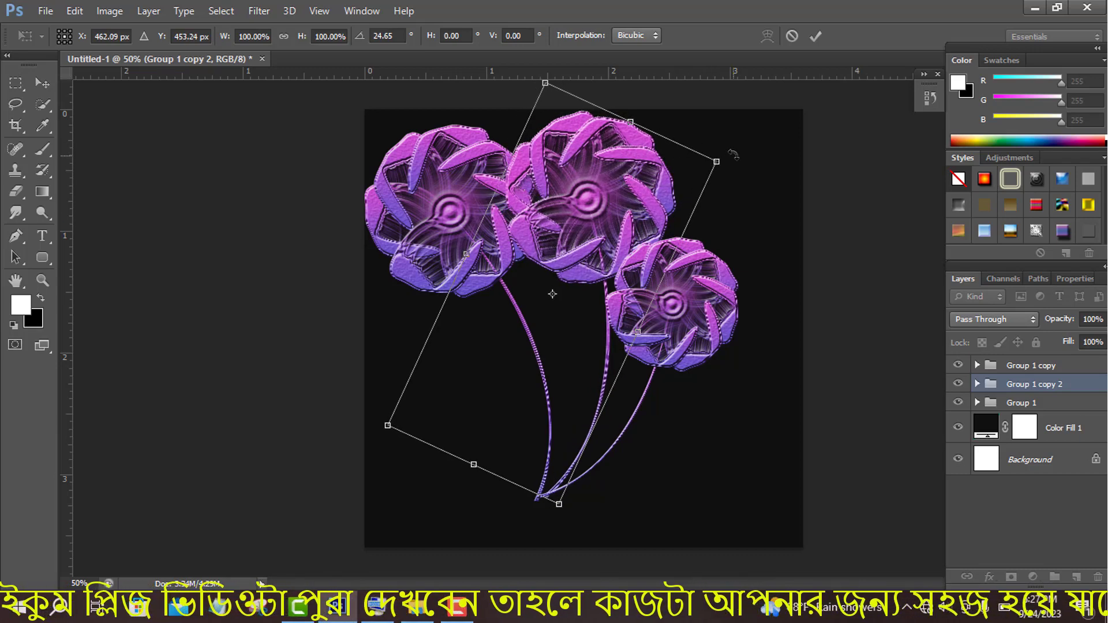
pyautogui.moveTo(720, 159); pyautogui.dragTo(734, 175)
pyautogui.moveTo(645, 191); pyautogui.dragTo(672, 190)
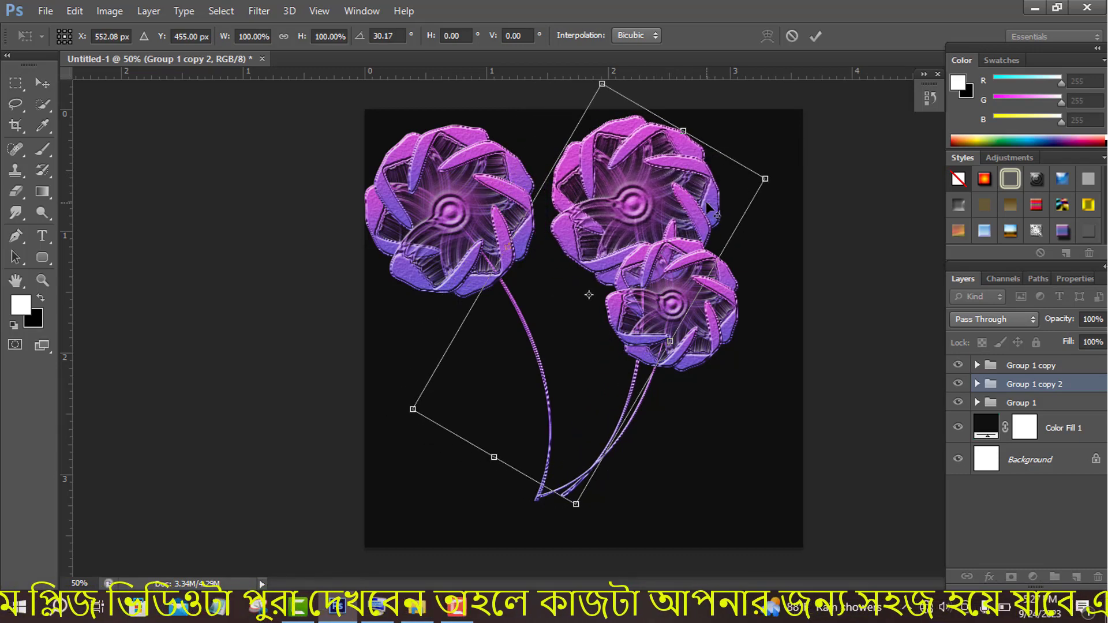
pyautogui.moveTo(748, 179); pyautogui.dragTo(753, 201)
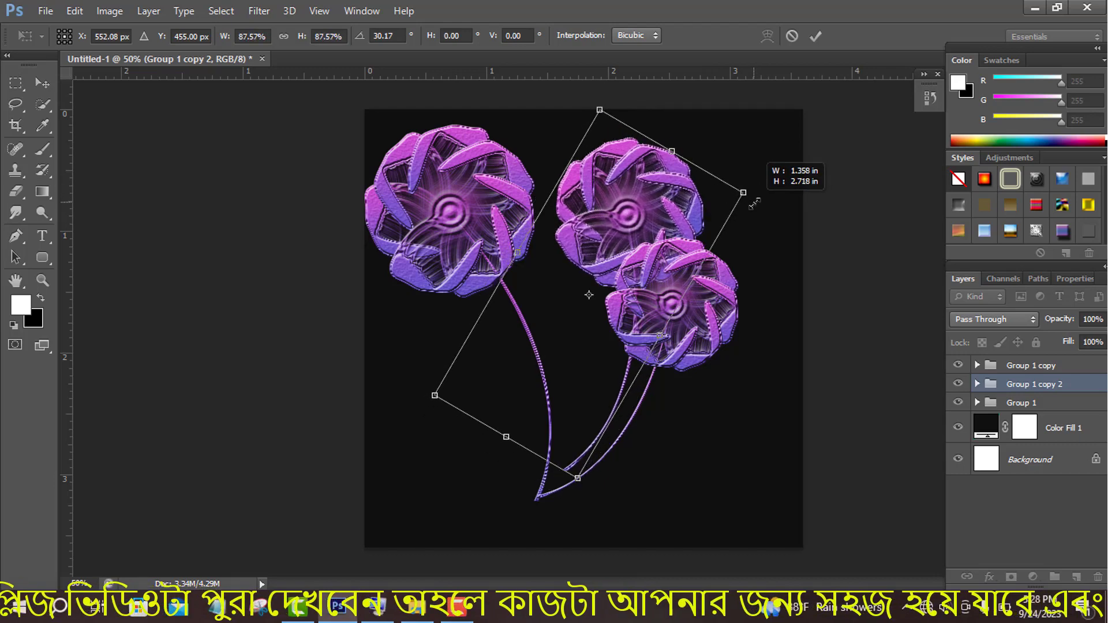
pyautogui.click(815, 35)
# Move the middle flower down and rotate it 4.94° so its stem meets the shared stem base.
pyautogui.moveTo(645, 222); pyautogui.dragTo(638, 247)
pyautogui.hotkey('ctrl', 't')
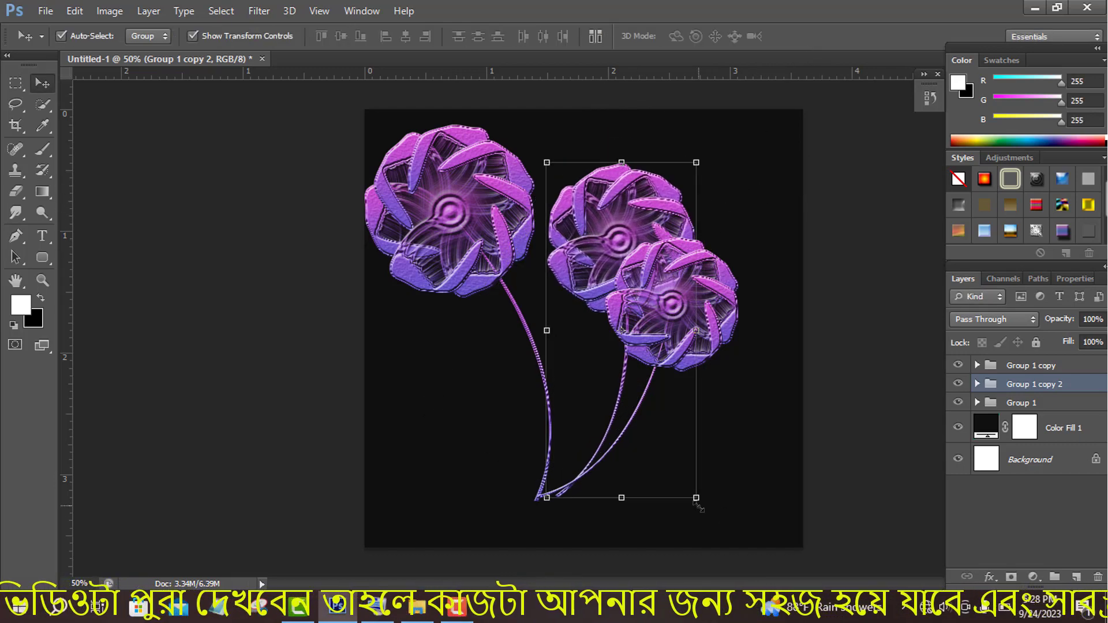
pyautogui.moveTo(705, 499); pyautogui.dragTo(686, 502)
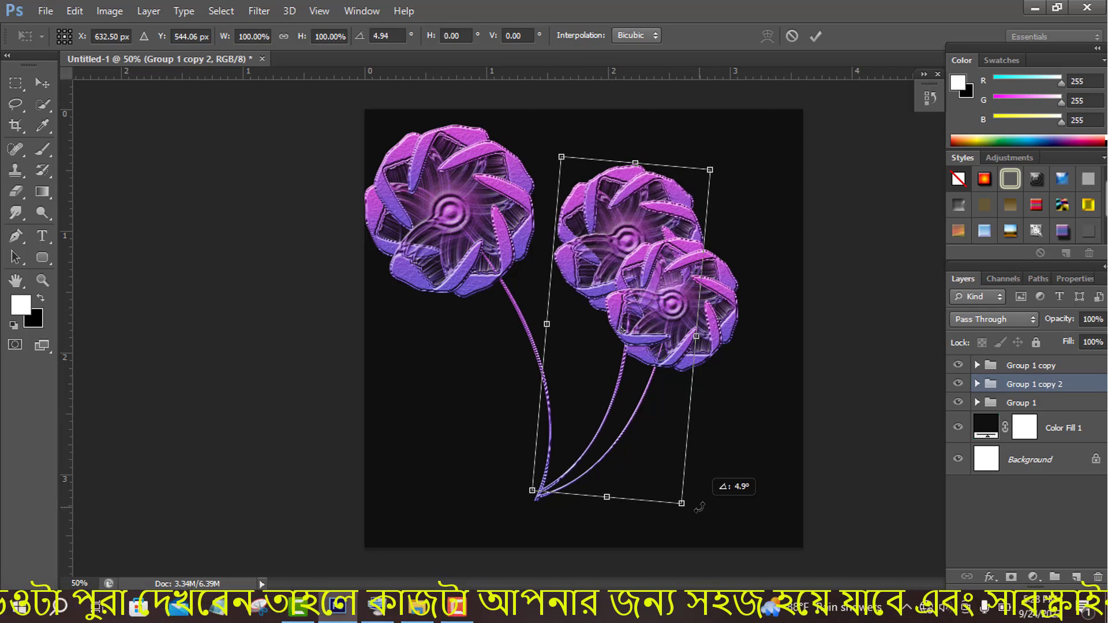
pyautogui.click(814, 36)
# Rotate the small right flower further clockwise and shift it down and right, clear of the middle flower, keeping its stem at the shared base.
pyautogui.click(672, 306)
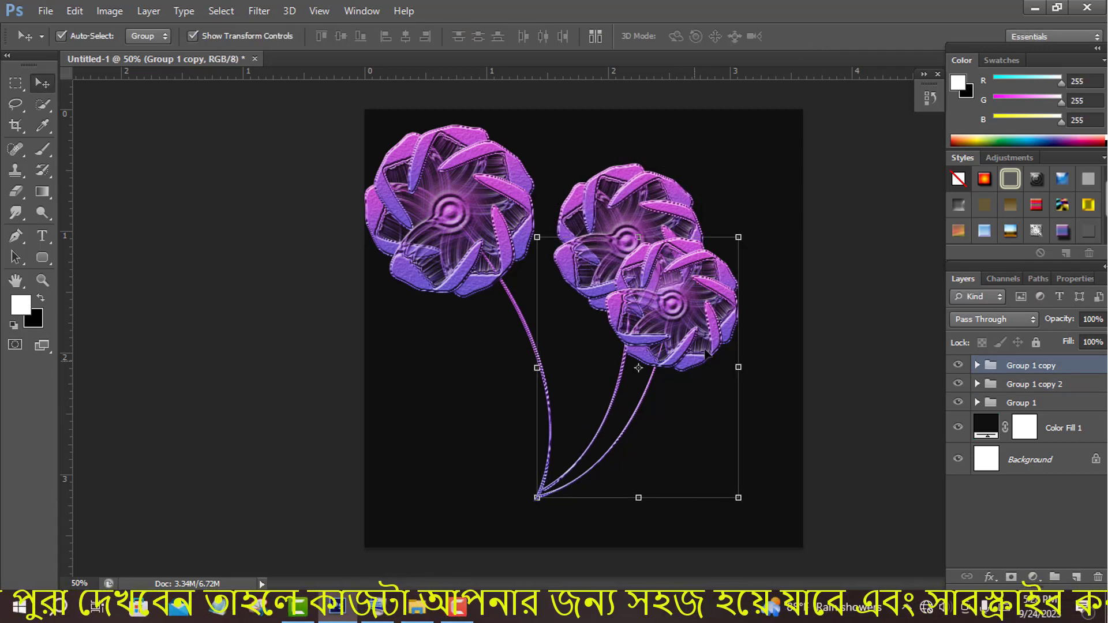
pyautogui.hotkey('ctrl', 't')
pyautogui.moveTo(743, 235); pyautogui.dragTo(767, 259)
pyautogui.moveTo(659, 290); pyautogui.dragTo(683, 316)
pyautogui.moveTo(790, 270); pyautogui.dragTo(801, 281)
pyautogui.click(816, 36)
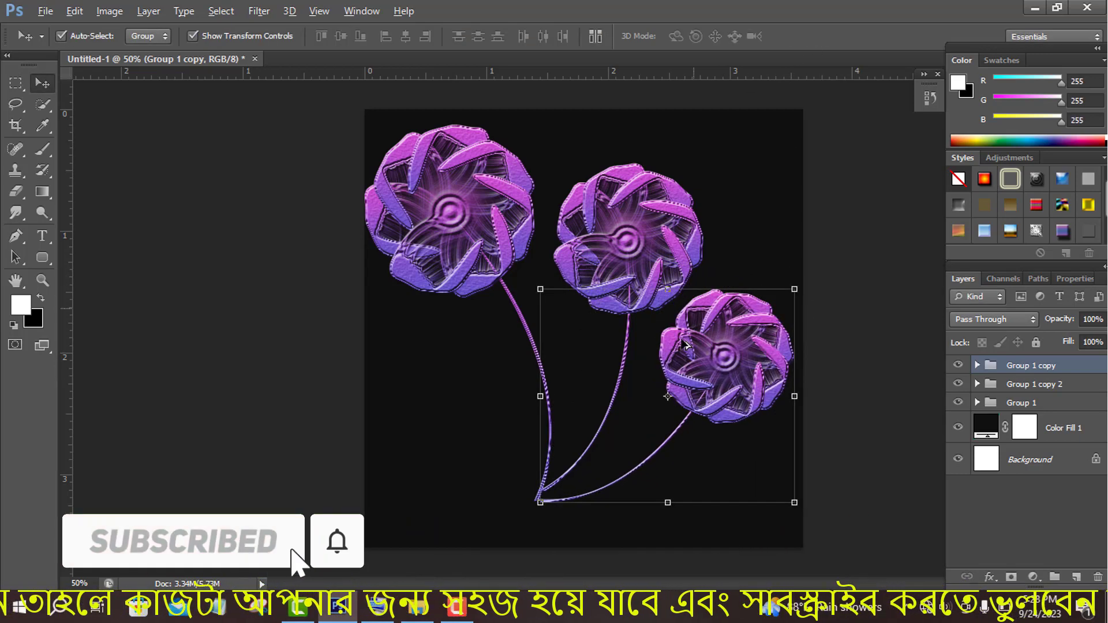
# Duplicate the small right flower, rotate the copy -88.12°, and move it below the large left flower.
pyautogui.moveTo(731, 324); pyautogui.dragTo(602, 333)
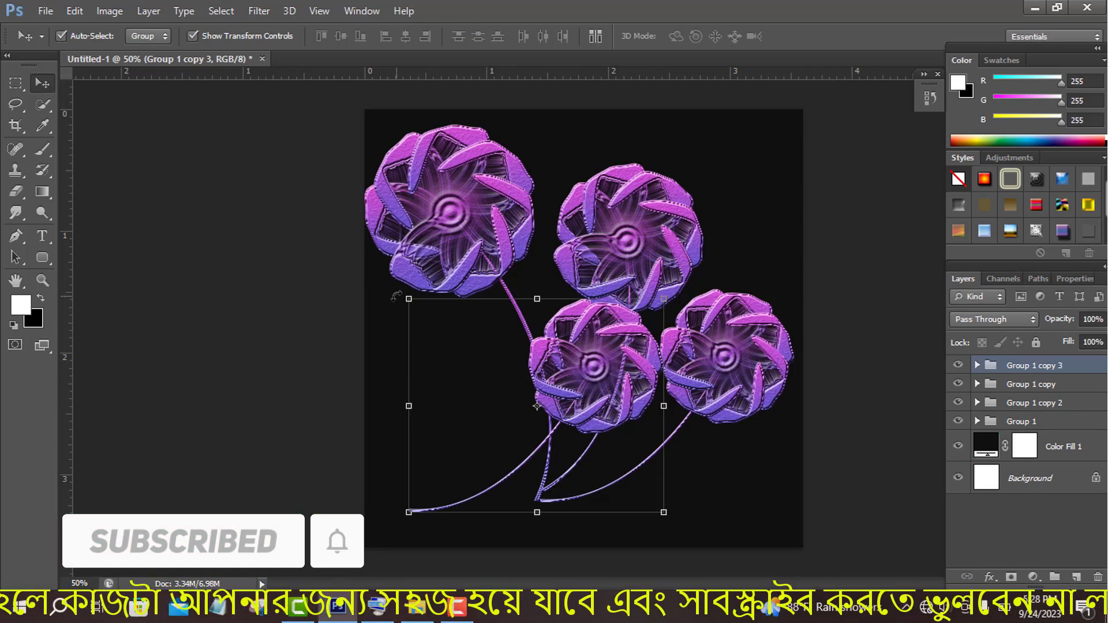
pyautogui.moveTo(398, 293); pyautogui.dragTo(420, 541)
pyautogui.moveTo(547, 346); pyautogui.dragTo(469, 345)
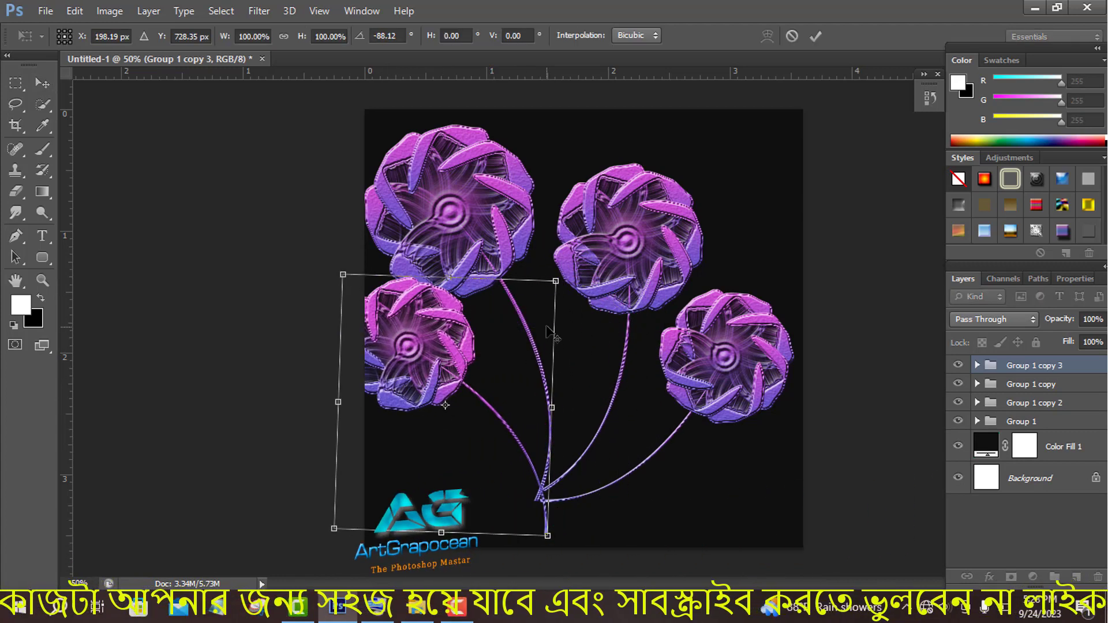
# Shrink the new lower-left flower and position it so its stem end joins the shared stem base.
pyautogui.moveTo(562, 282); pyautogui.dragTo(527, 315)
pyautogui.moveTo(444, 365); pyautogui.dragTo(461, 383)
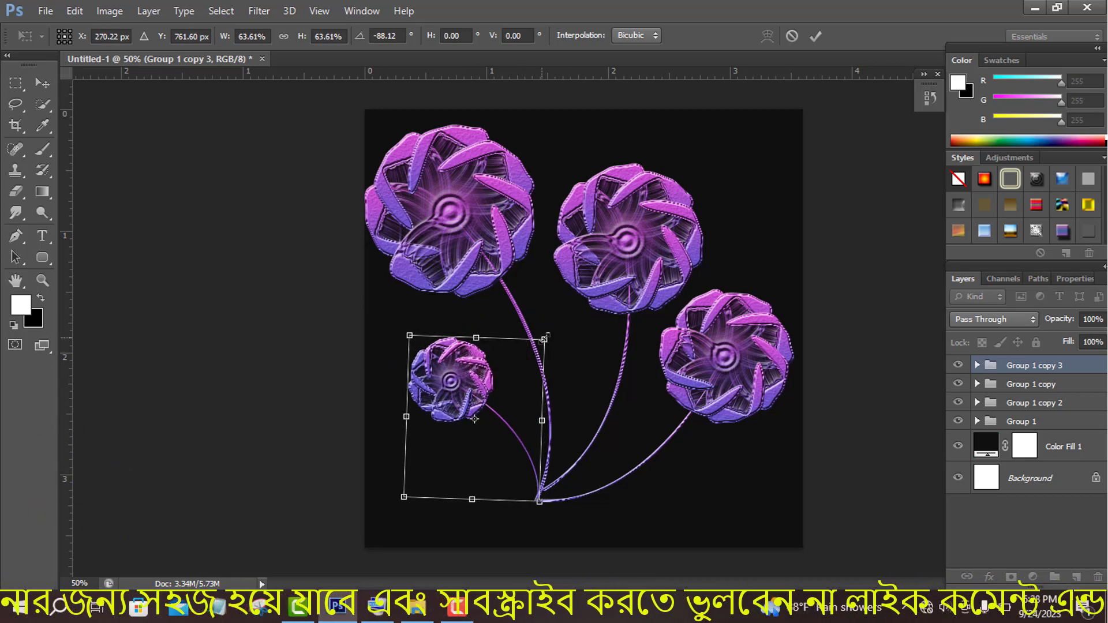
pyautogui.moveTo(549, 340)
pyautogui.mouseDown()
pyautogui.moveTo(563, 295)
pyautogui.moveTo(550, 317)
pyautogui.mouseUp()
pyautogui.moveTo(482, 383); pyautogui.dragTo(465, 376)
pyautogui.click(817, 39)
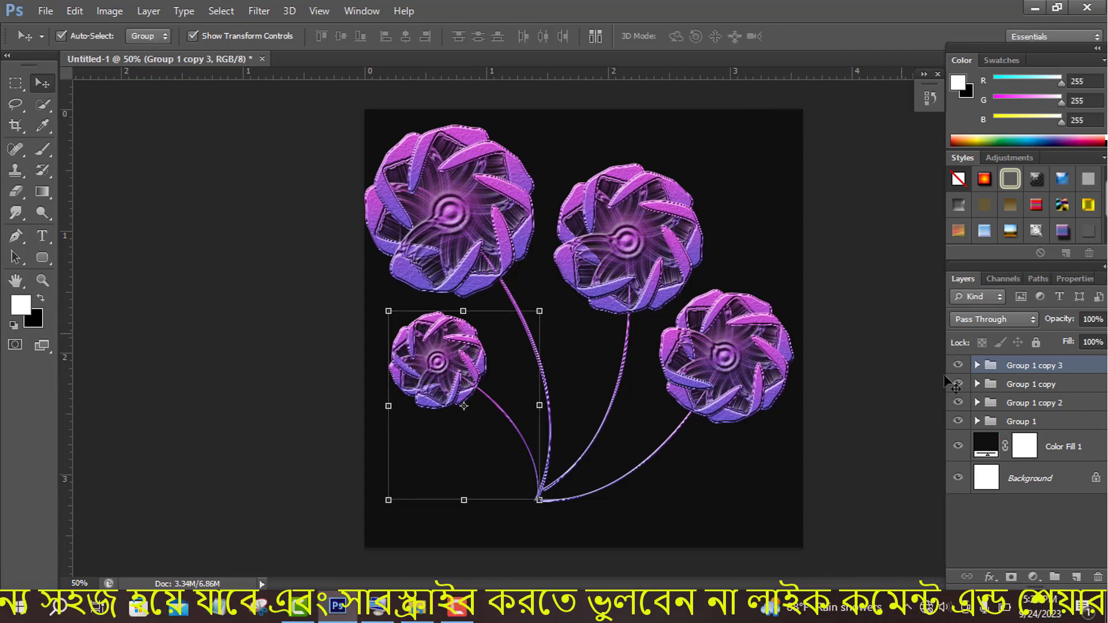
# Select all four flower groups, rotate them together 2.39° clockwise, and move the bouquet slightly so it sits within the canvas.
pyautogui.keyDown('shift'); pyautogui.click(1021, 421); pyautogui.keyUp('shift')
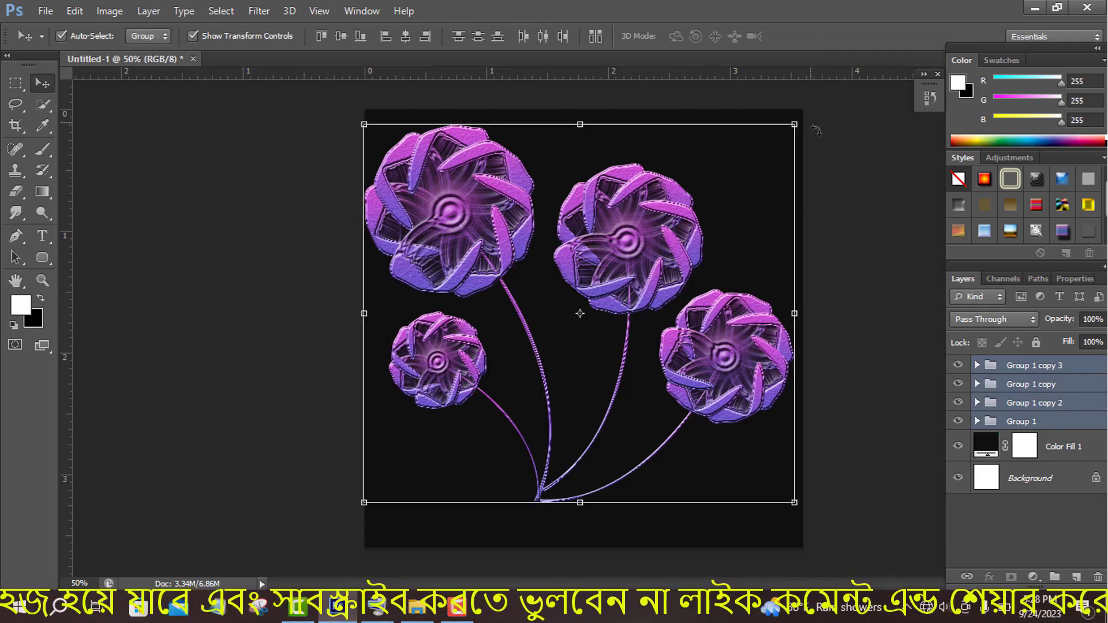
pyautogui.moveTo(812, 124); pyautogui.dragTo(819, 133)
pyautogui.moveTo(655, 255)
pyautogui.mouseDown()
pyautogui.moveTo(663, 262)
pyautogui.moveTo(640, 247)
pyautogui.mouseUp()
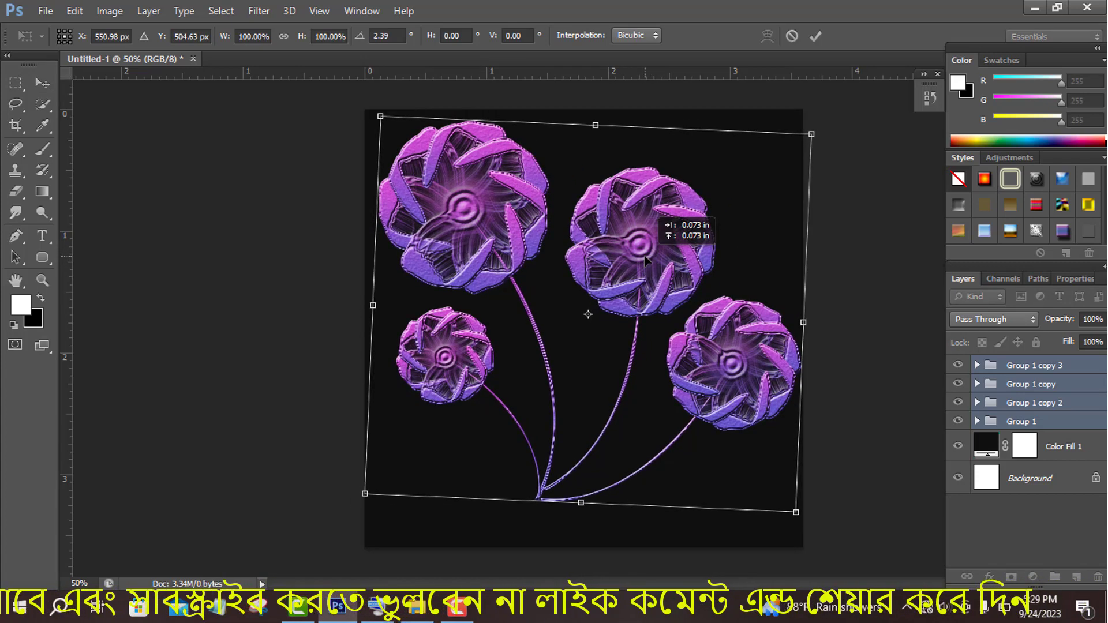
pyautogui.click(812, 36)
# Nudge the upper-middle flower down and left so its stem meets the shared base, and hide the transform controls.
pyautogui.click(1041, 386)
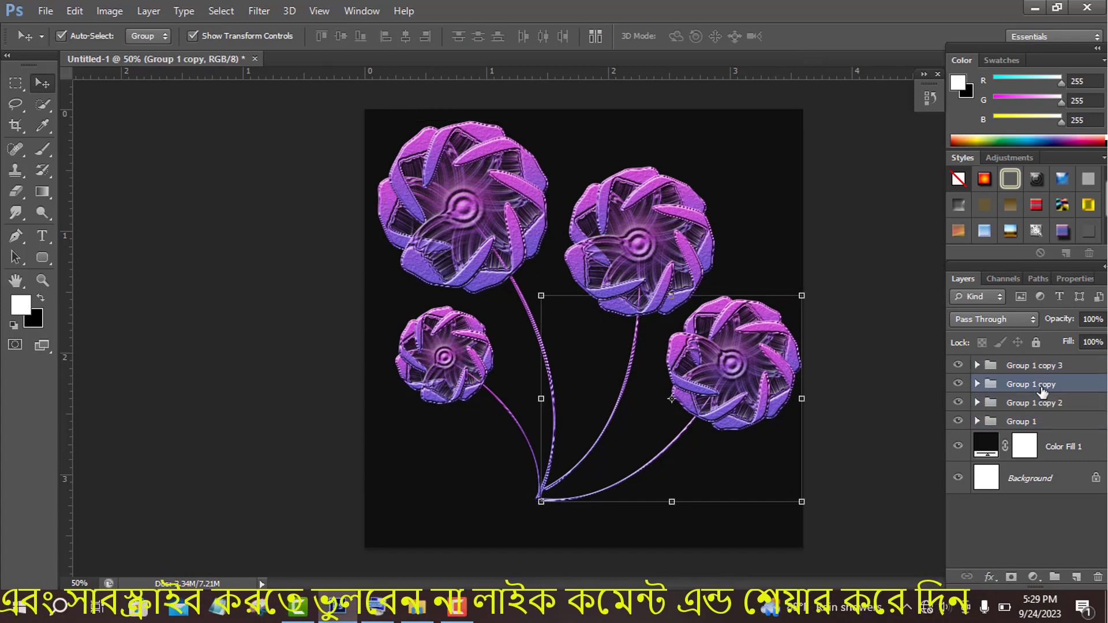
pyautogui.click(1037, 406)
pyautogui.moveTo(594, 453); pyautogui.dragTo(586, 459)
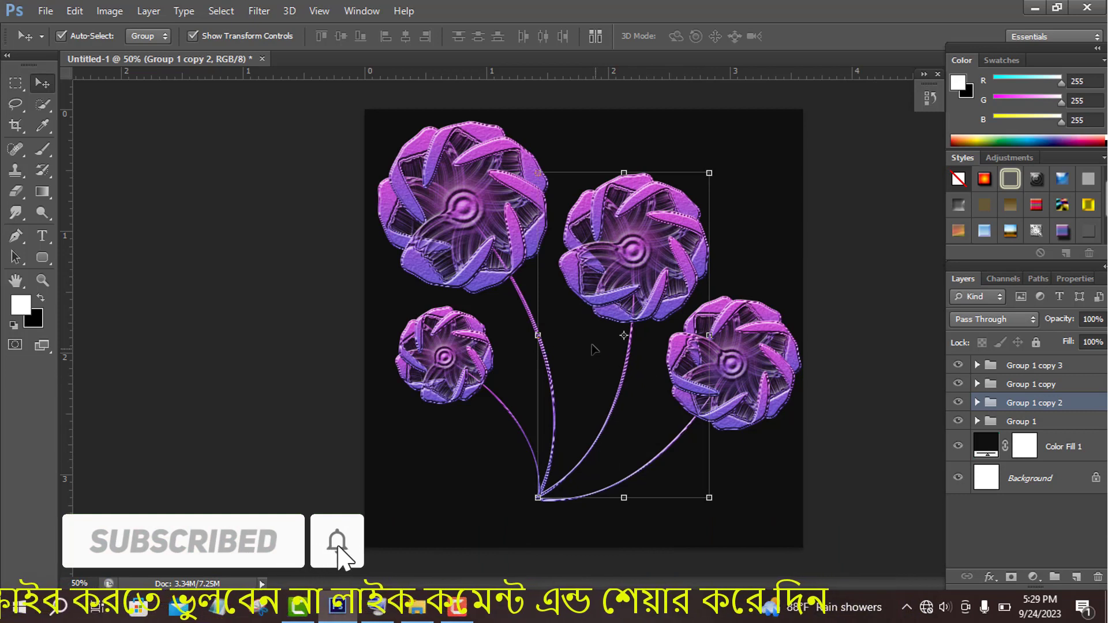
pyautogui.click(195, 35)
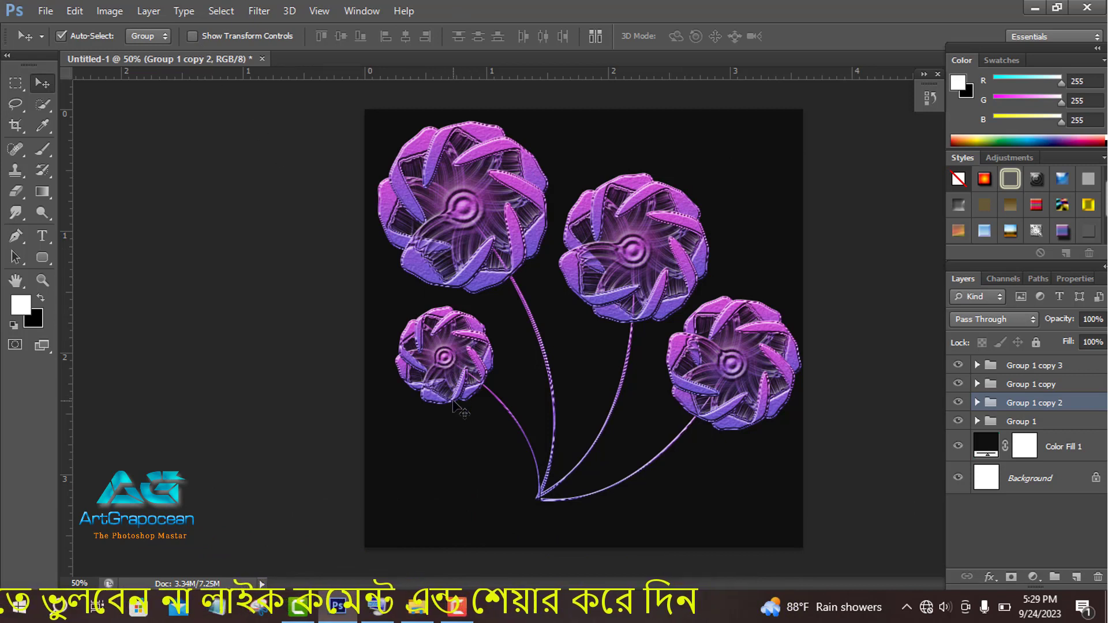
# Duplicate the lower-left flower with transform controls shown, scale the copy to about 58%, rotate it counterclockwise, and join its stem to the shared base.
pyautogui.click(1045, 366)
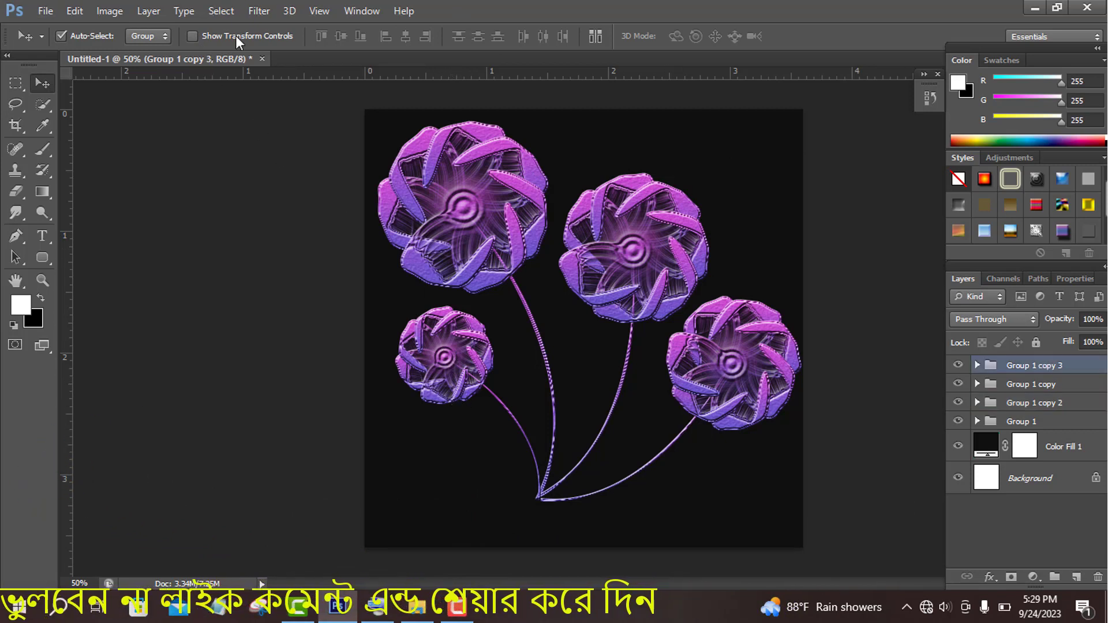
pyautogui.click(235, 36)
pyautogui.moveTo(466, 375); pyautogui.dragTo(453, 420)
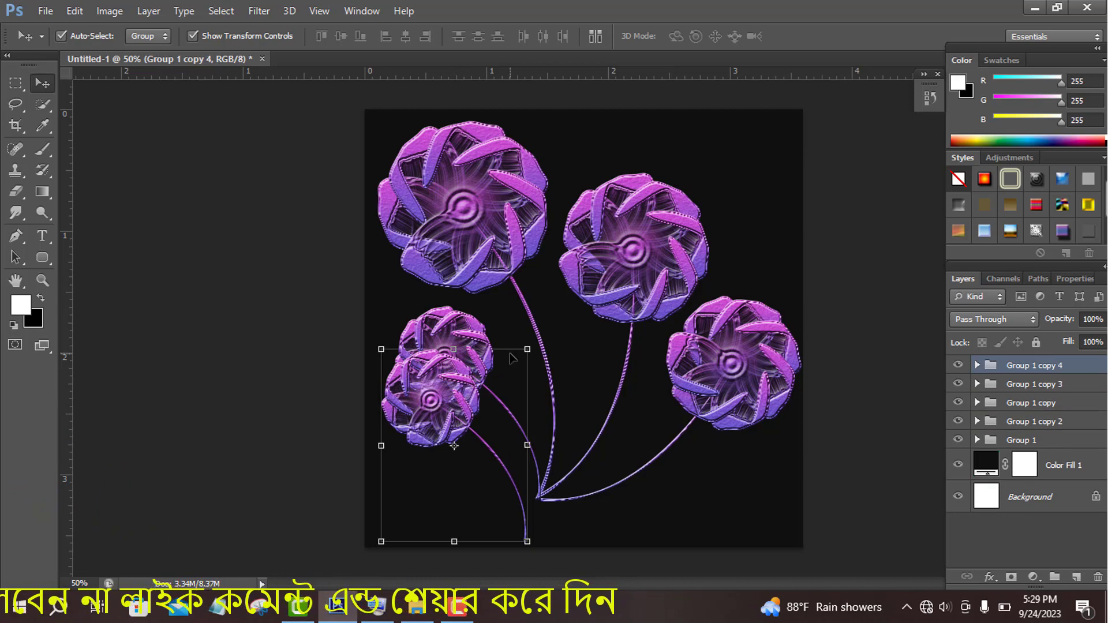
pyautogui.moveTo(522, 352); pyautogui.dragTo(495, 393)
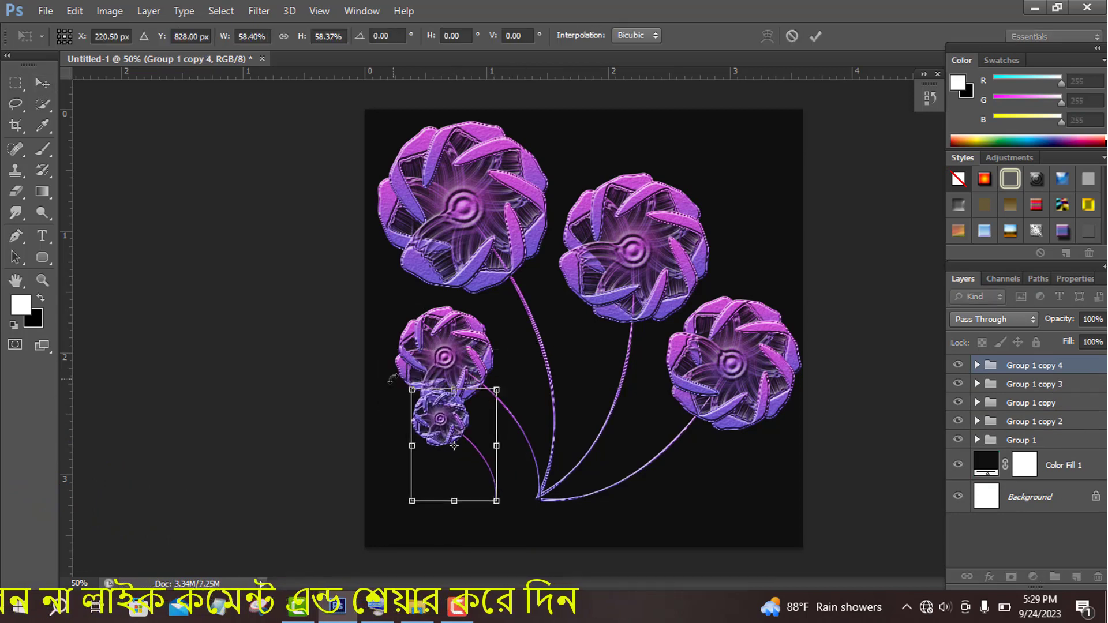
pyautogui.moveTo(393, 379); pyautogui.dragTo(370, 413)
pyautogui.moveTo(439, 431); pyautogui.dragTo(503, 429)
pyautogui.click(816, 37)
# Duplicate the smallest flower, rotate the copy about 83° clockwise, and place it between the two tall stems with its stem at the shared base.
pyautogui.hotkey('ctrl', 't')
pyautogui.moveTo(577, 395); pyautogui.dragTo(592, 459)
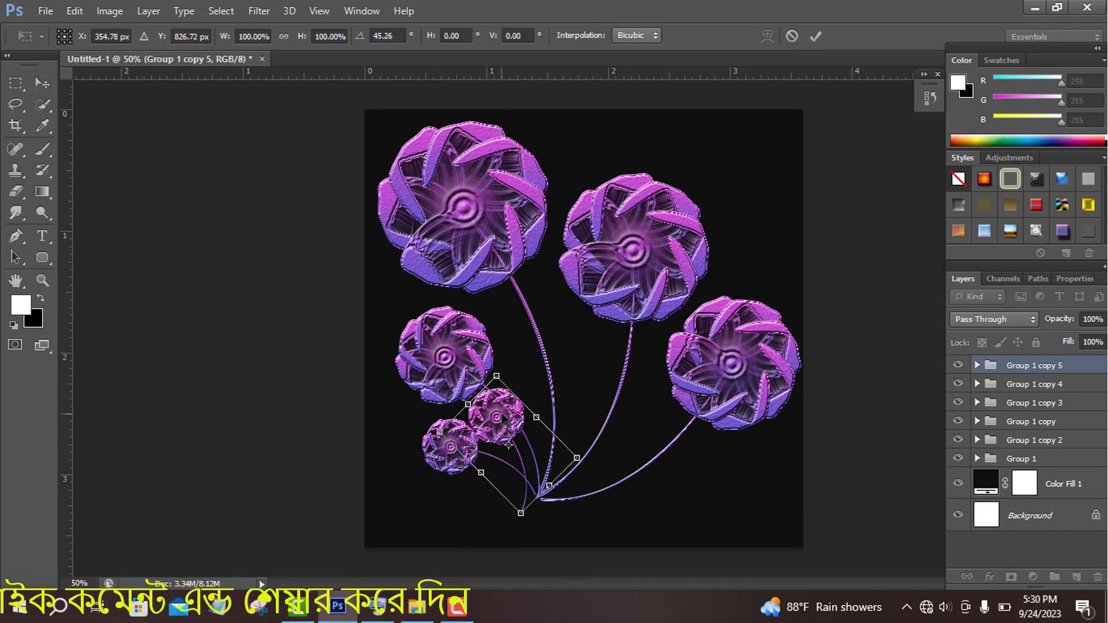
pyautogui.moveTo(508, 445); pyautogui.dragTo(553, 441)
pyautogui.moveTo(539, 362)
pyautogui.mouseDown()
pyautogui.moveTo(559, 341)
pyautogui.moveTo(600, 369)
pyautogui.moveTo(607, 360)
pyautogui.moveTo(613, 385)
pyautogui.moveTo(529, 366)
pyautogui.mouseUp()
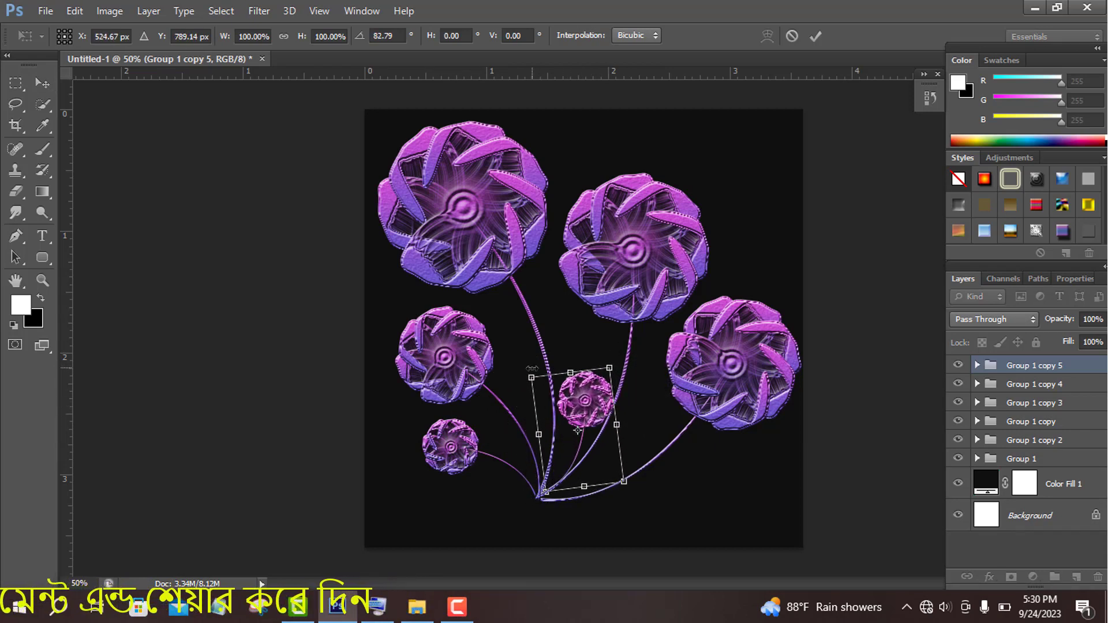
pyautogui.moveTo(583, 410); pyautogui.dragTo(593, 413)
pyautogui.click(814, 35)
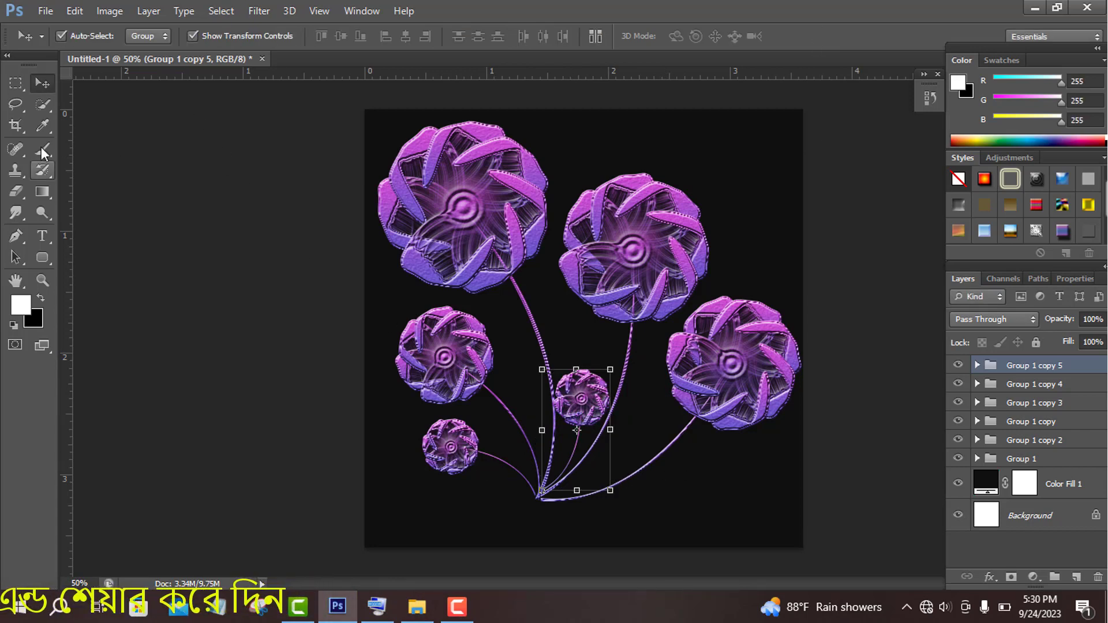
# Draw a 200 × 22 px rounded rectangle across the stem base with 50 px radius, no stroke and a purple fill.
pyautogui.click(43, 254)
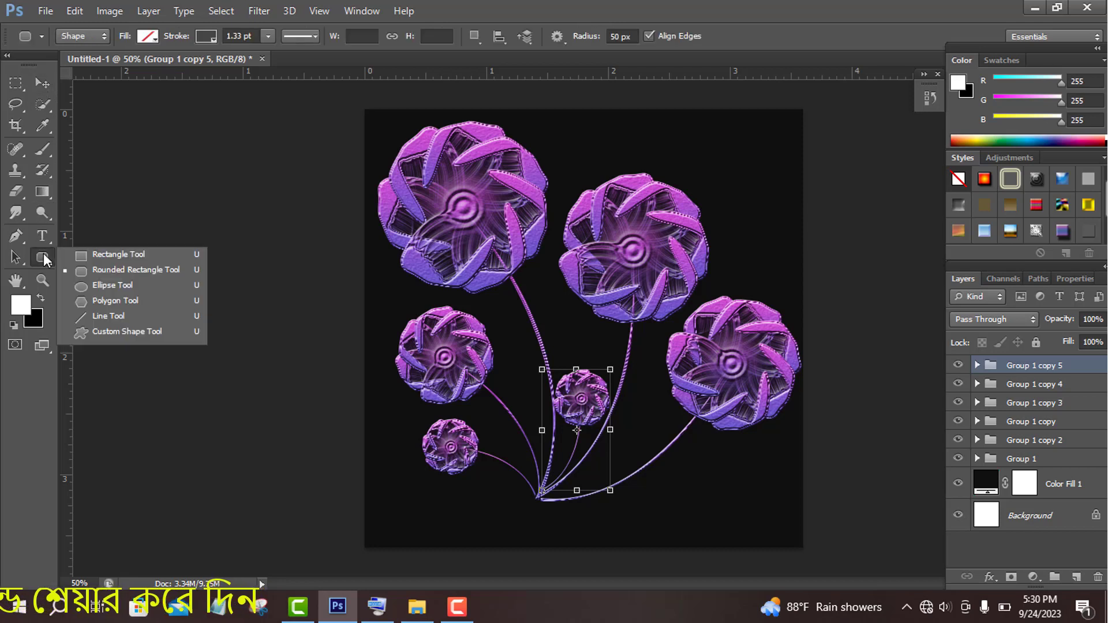
pyautogui.click(93, 269)
pyautogui.moveTo(496, 495); pyautogui.dragTo(577, 501)
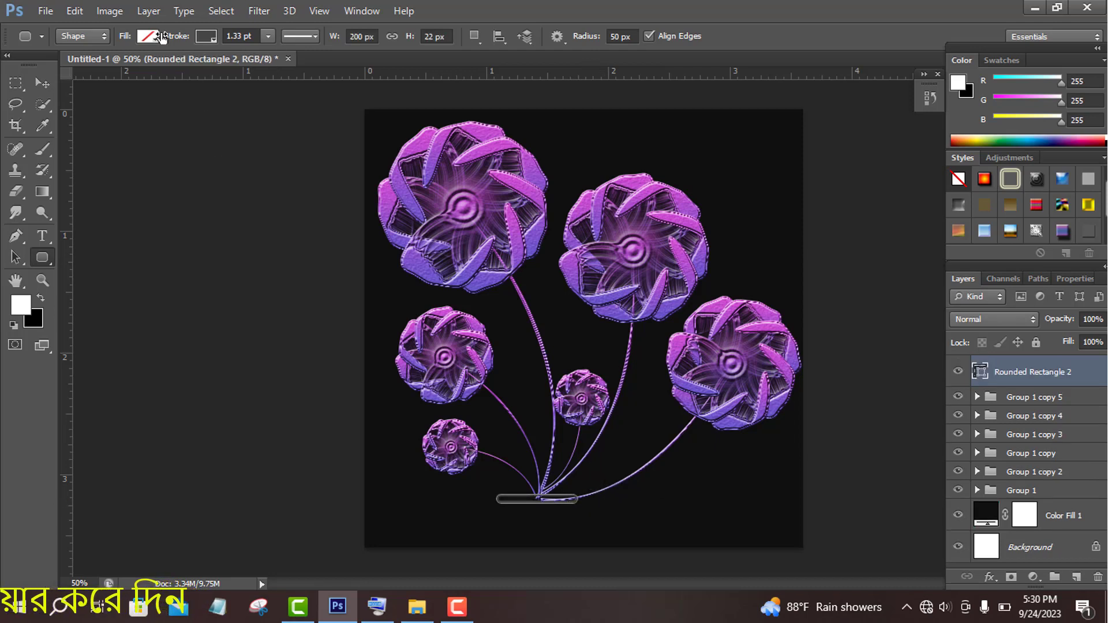
pyautogui.click(206, 37)
pyautogui.click(134, 67)
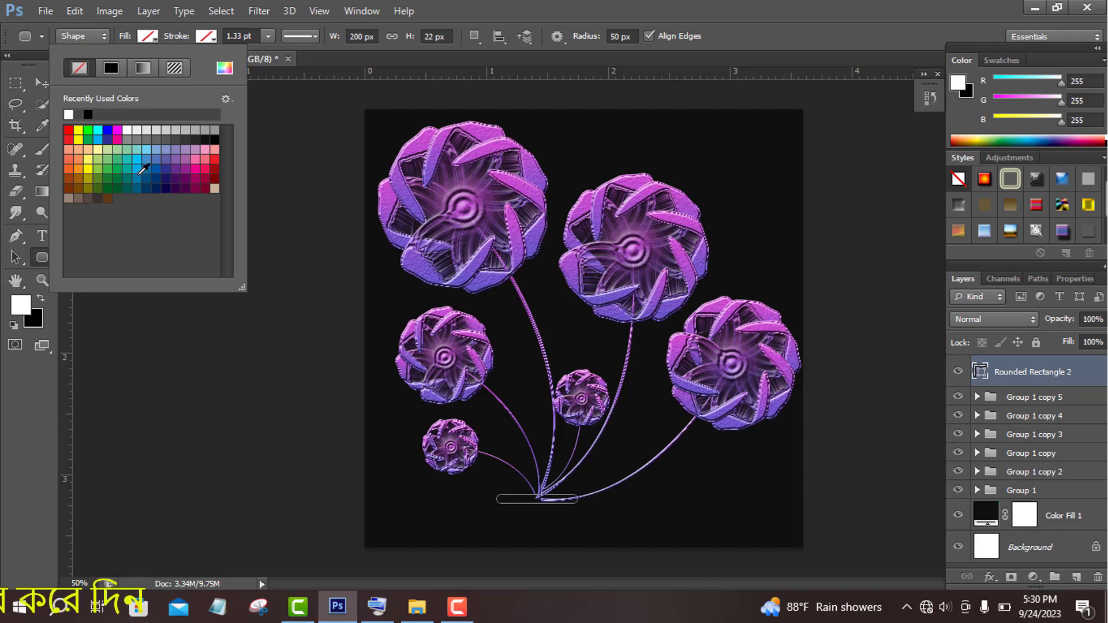
pyautogui.click(185, 168)
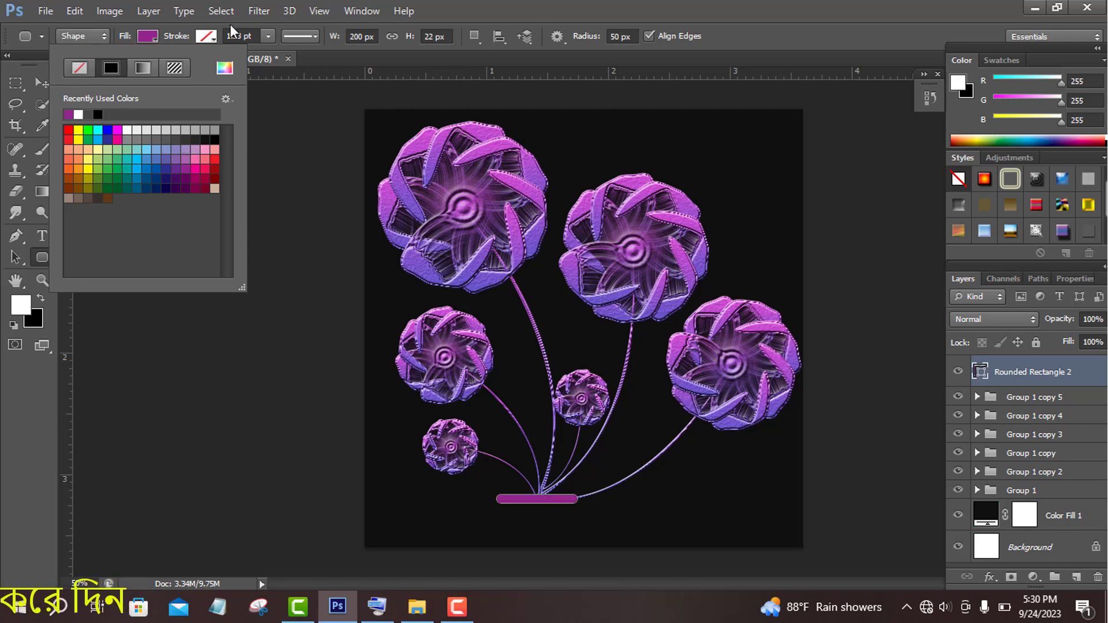
# Rasterize the purple rounded rectangle and apply the Wind filter with the Wind method from the right.
pyautogui.click(259, 11)
pyautogui.click(259, 11)
pyautogui.moveTo(404, 268)
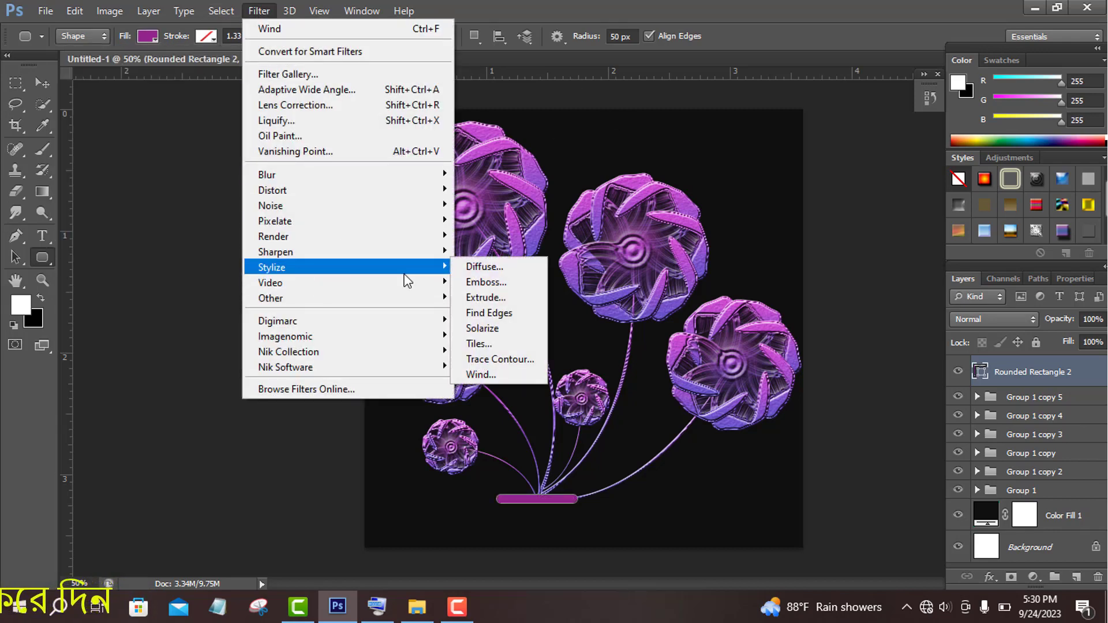
pyautogui.click(497, 374)
pyautogui.press('Return')
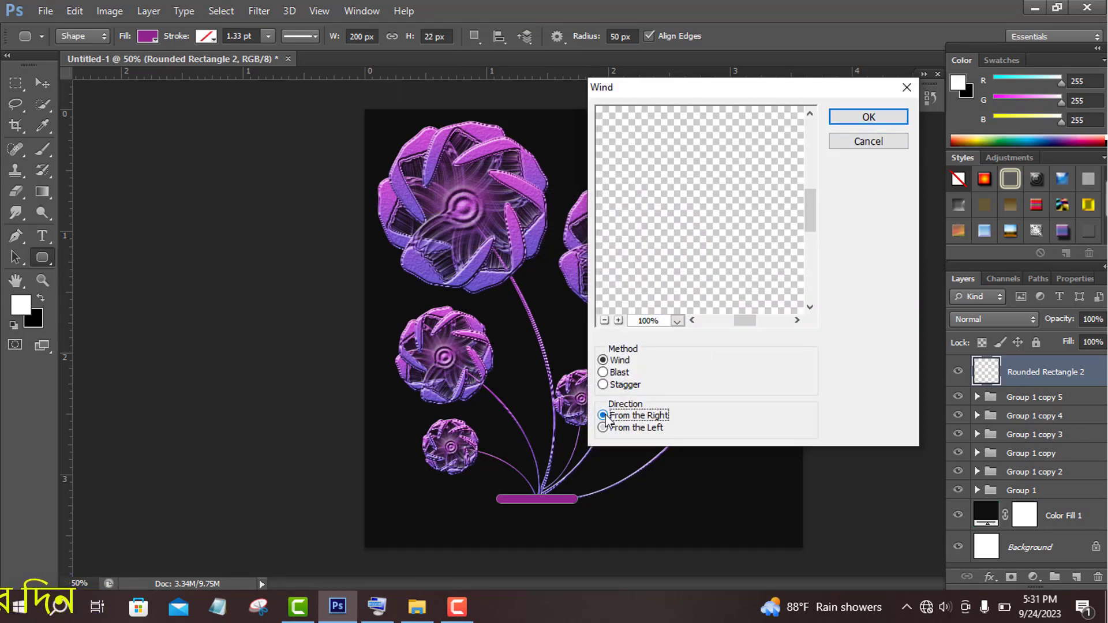
pyautogui.click(877, 118)
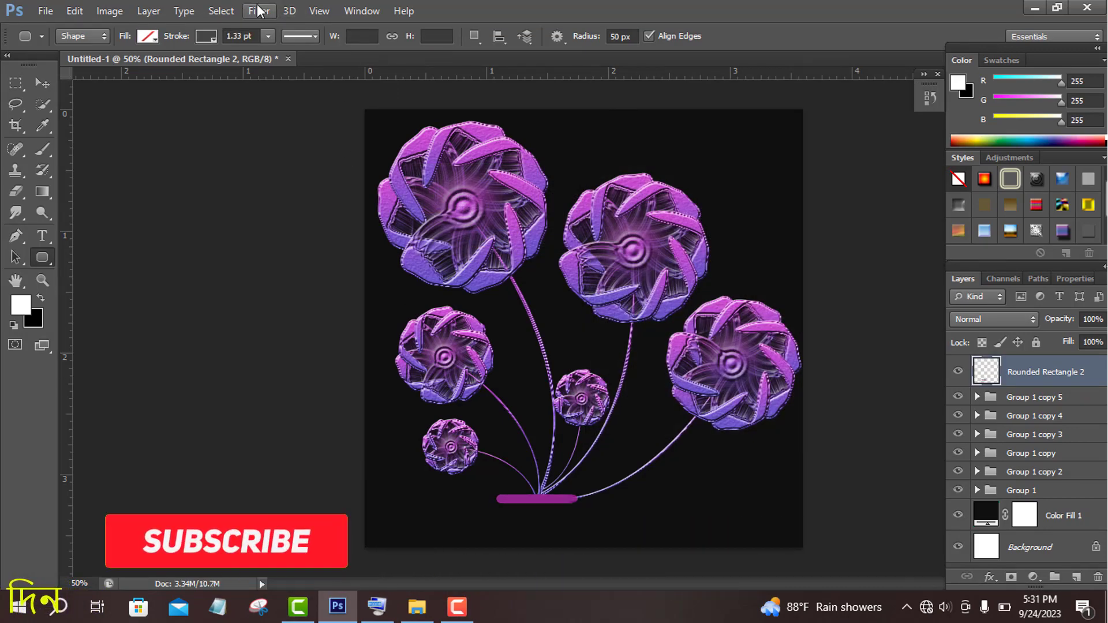
# Reapply the Wind filter to the purple bar eight more times to lengthen its streaks.
pyautogui.click(259, 11)
pyautogui.click(276, 29)
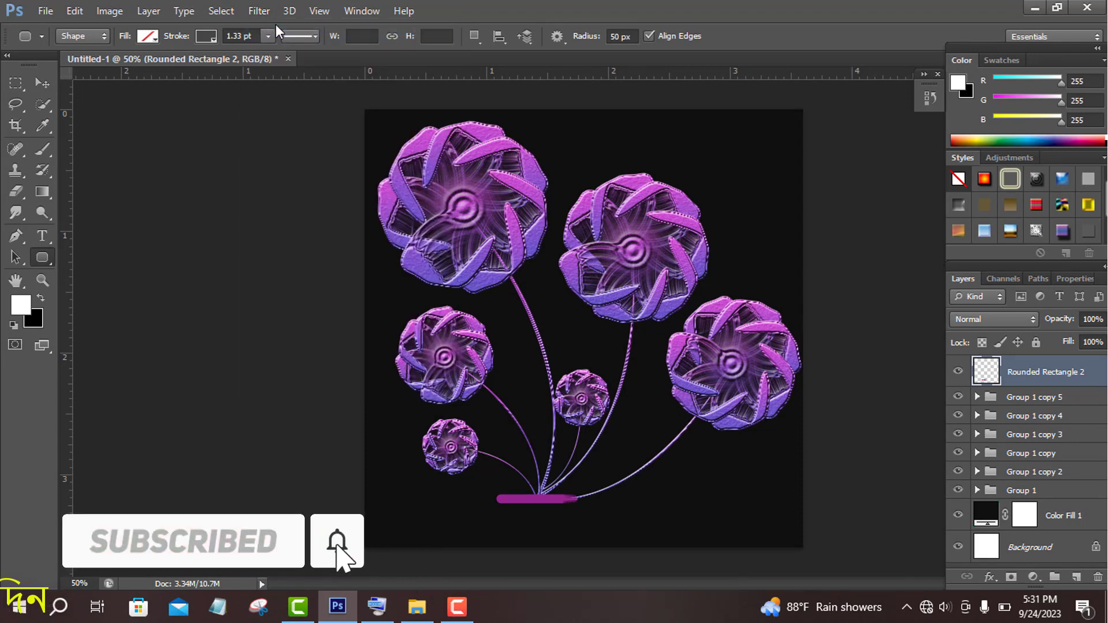
pyautogui.click(263, 12)
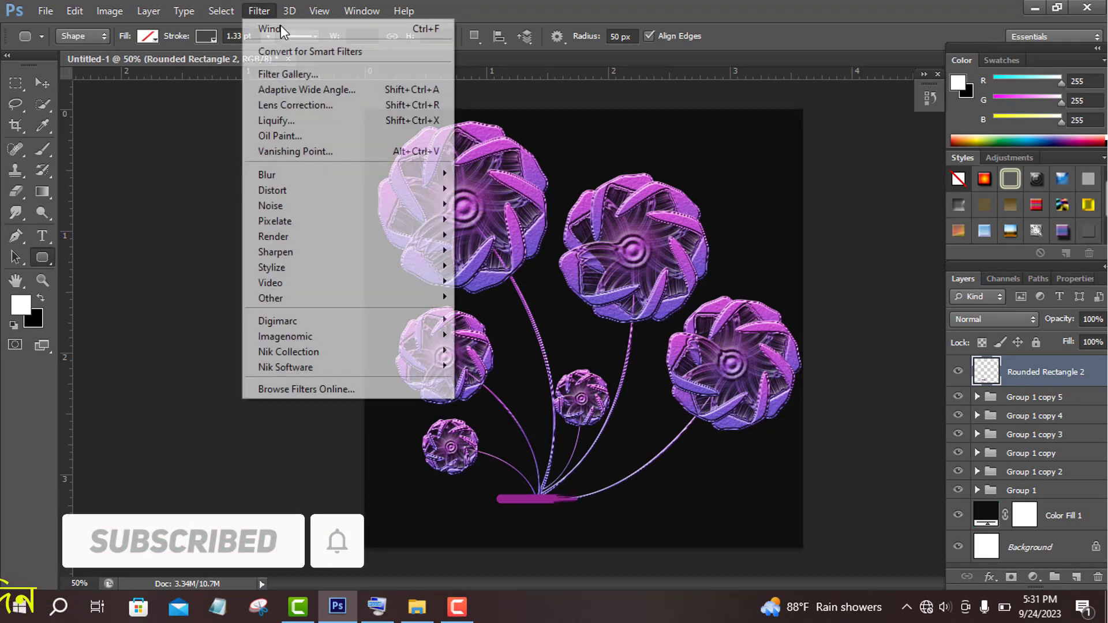
pyautogui.click(279, 26)
pyautogui.click(269, 15)
pyautogui.click(299, 33)
pyautogui.click(261, 12)
pyautogui.click(286, 27)
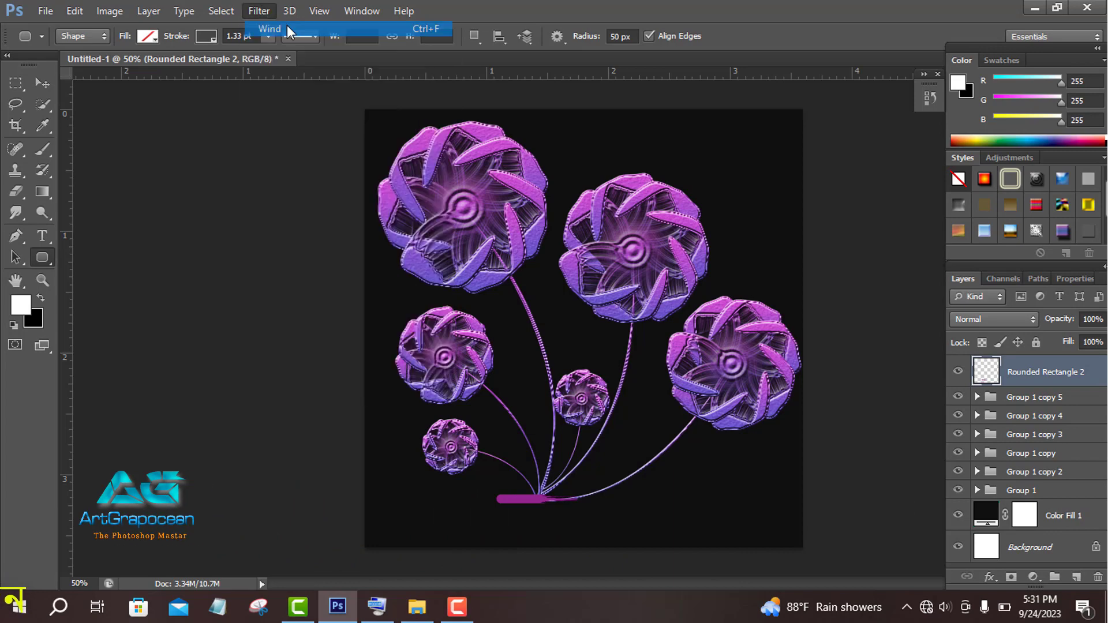
pyautogui.click(260, 17)
pyautogui.click(290, 30)
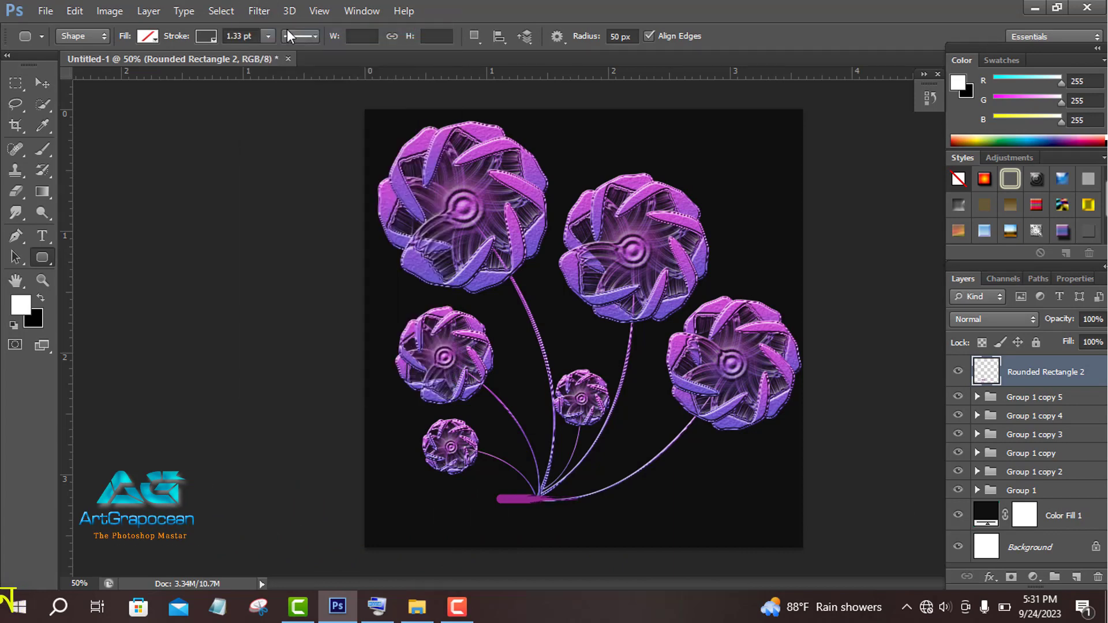
pyautogui.click(264, 12)
pyautogui.click(281, 28)
pyautogui.click(259, 12)
pyautogui.click(281, 29)
pyautogui.click(258, 12)
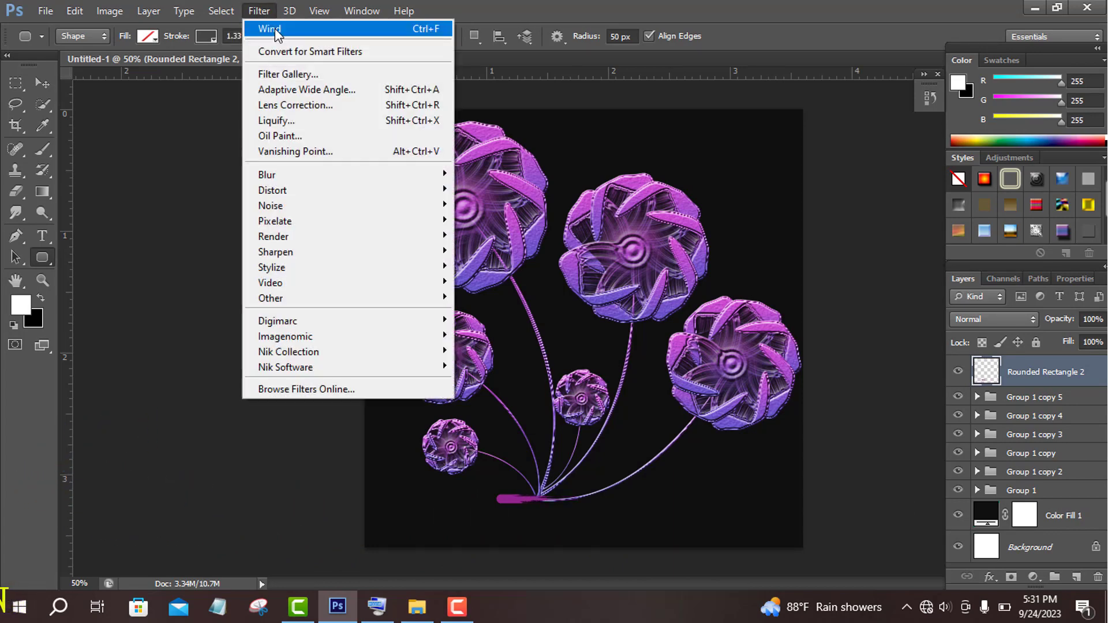
pyautogui.click(277, 28)
# Rotate the streaked purple bar 89.16°, stretch its height to about 1400%, and place it beneath the stem base as a pot.
pyautogui.click(40, 82)
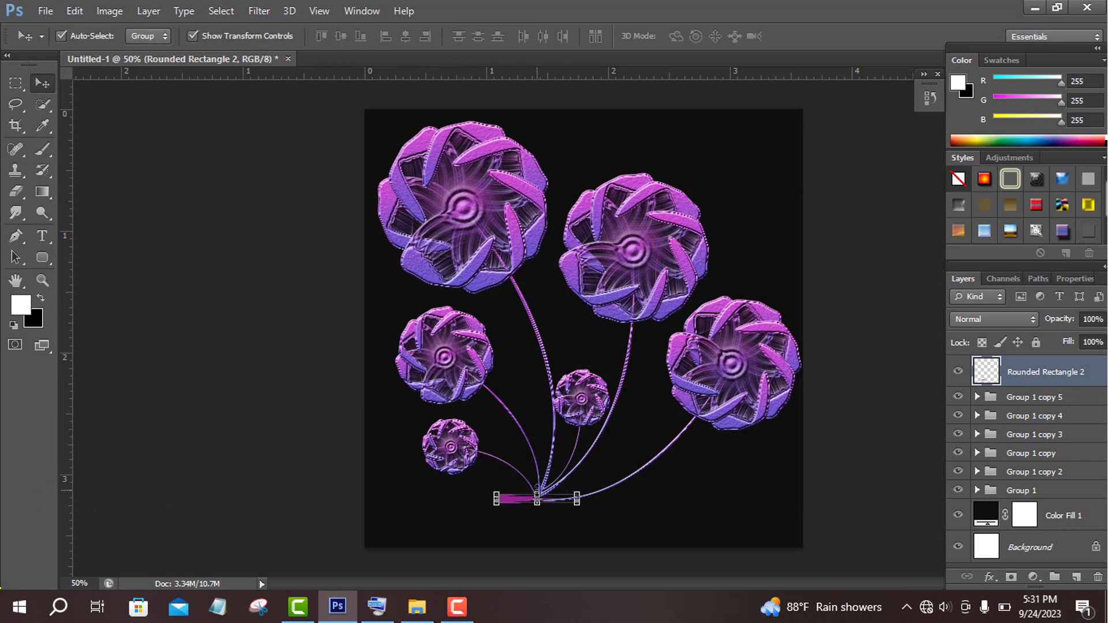
pyautogui.moveTo(537, 491); pyautogui.dragTo(635, 489)
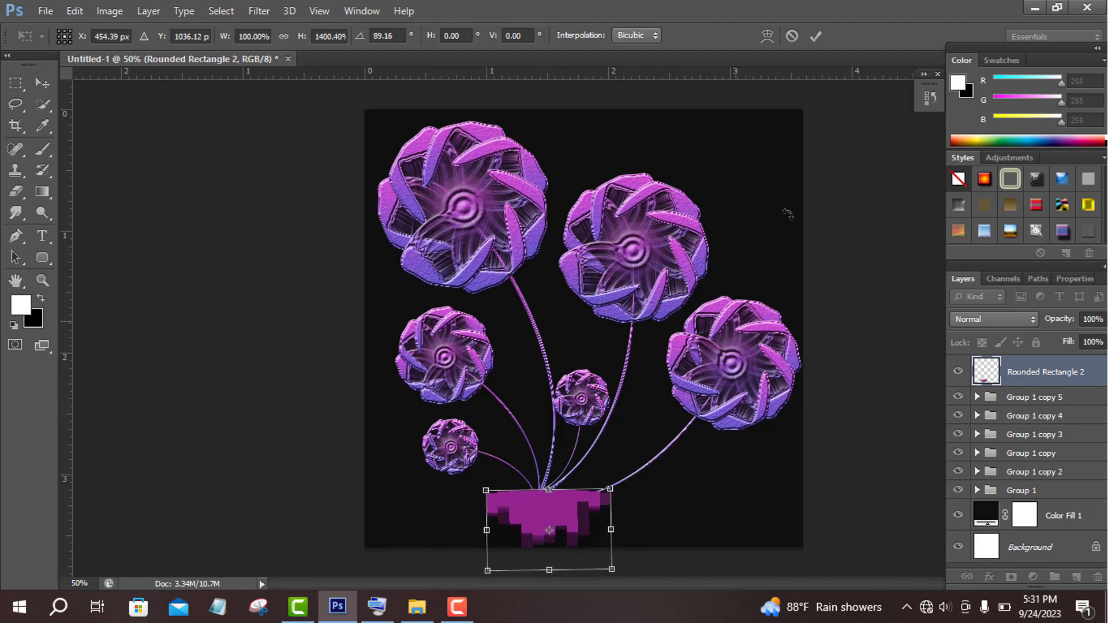